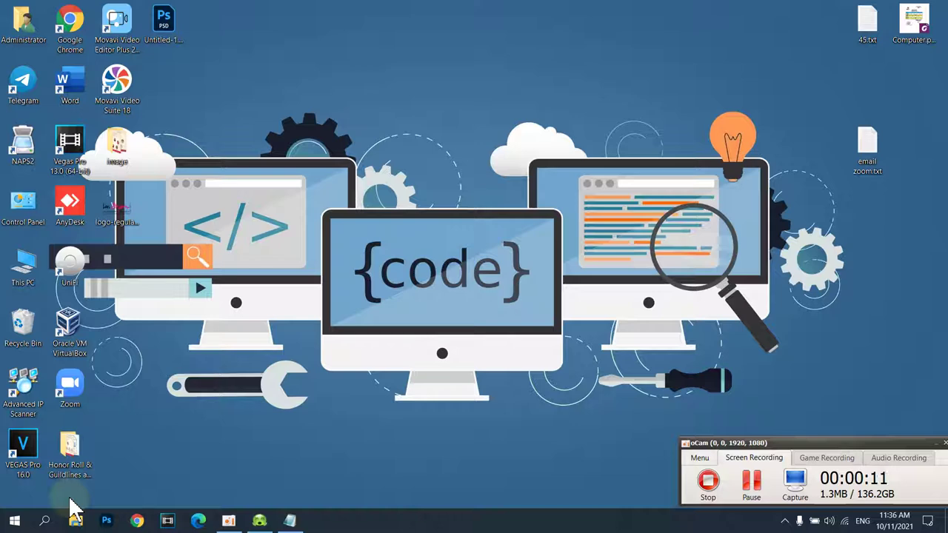
- Refresh the desktop, launch Zoom from the recent apps in search, and check the profile menu
right_click(310, 213)
left_click(327, 250)
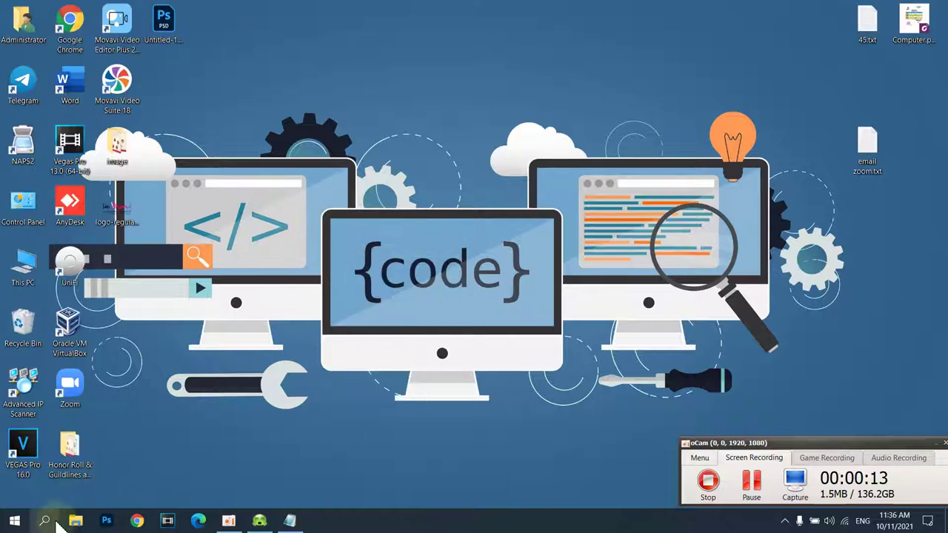
left_click(58, 520)
left_click(119, 365)
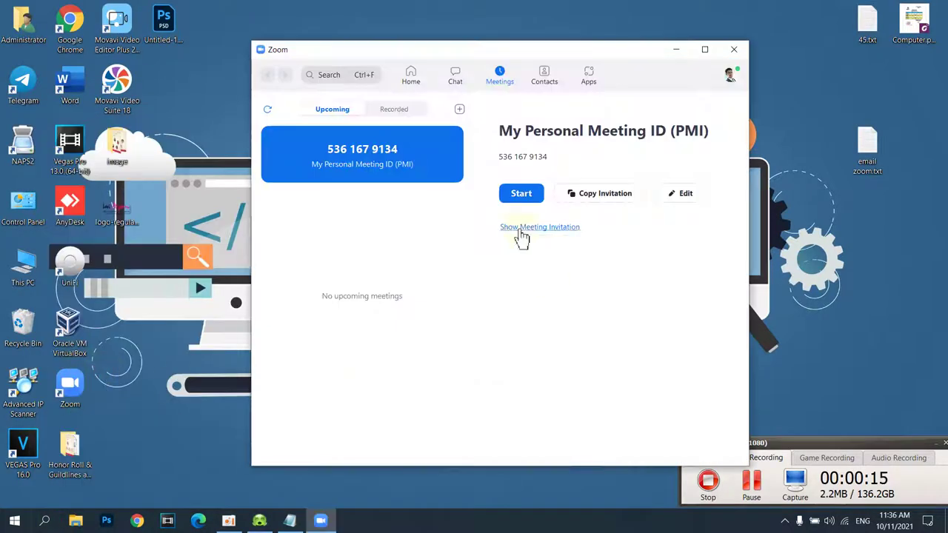
left_click(729, 77)
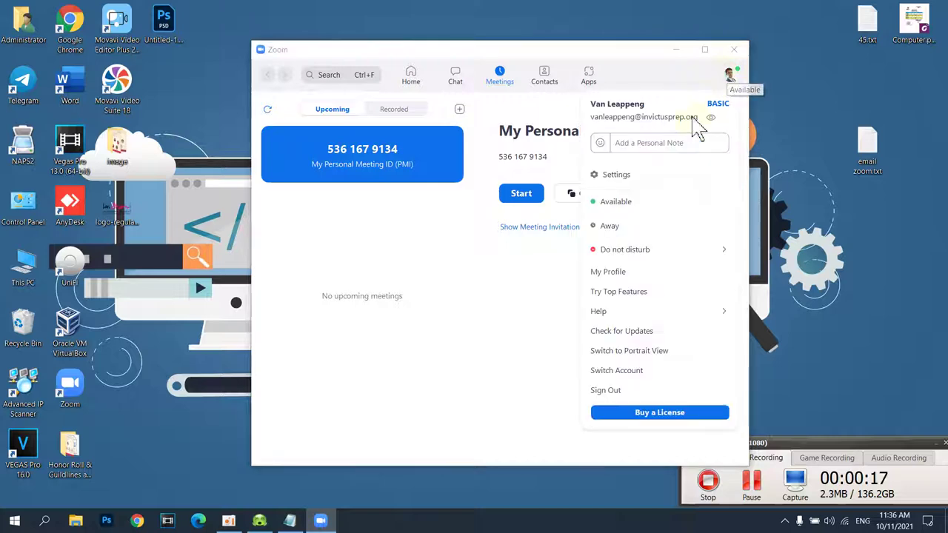
left_click(655, 67)
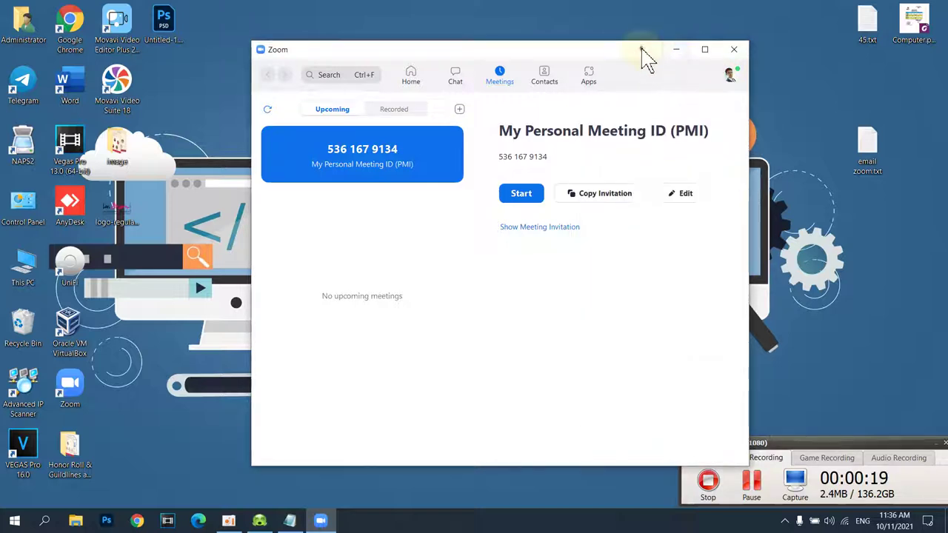
left_click_drag(642, 50, 663, 30)
- Refresh the desktop repeatedly, reposition the Zoom window, then close Zoom
right_click(865, 85)
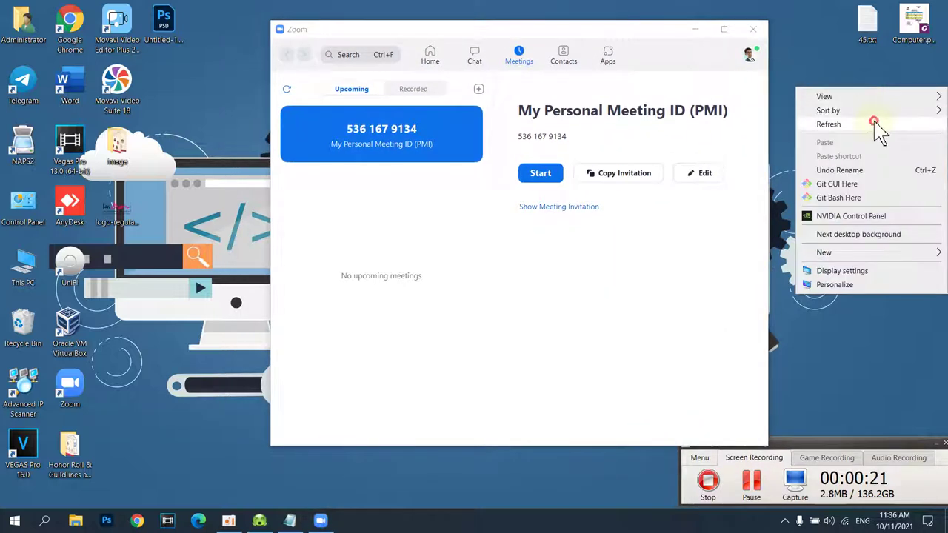
left_click(875, 125)
right_click(832, 65)
left_click(826, 105)
right_click(818, 61)
left_click(828, 100)
right_click(816, 75)
left_click(813, 115)
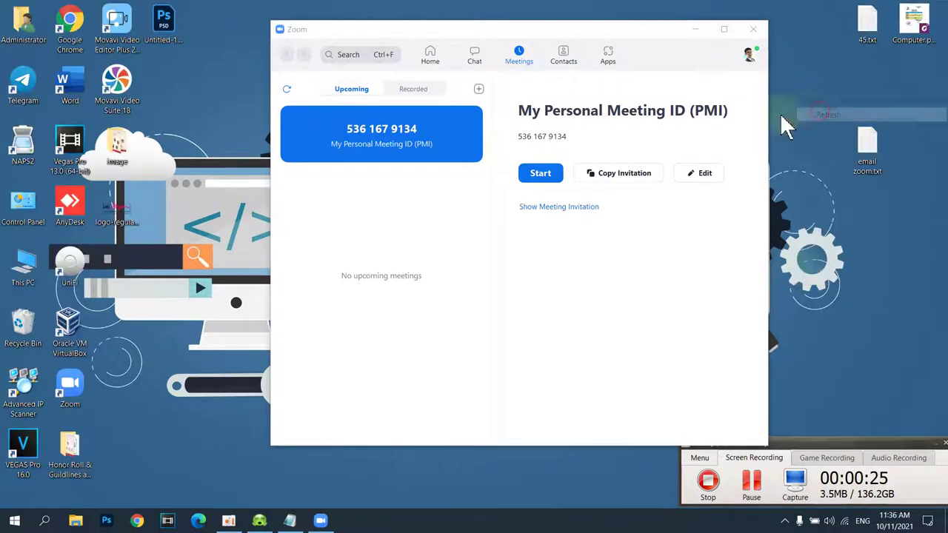
left_click_drag(539, 43, 481, 52)
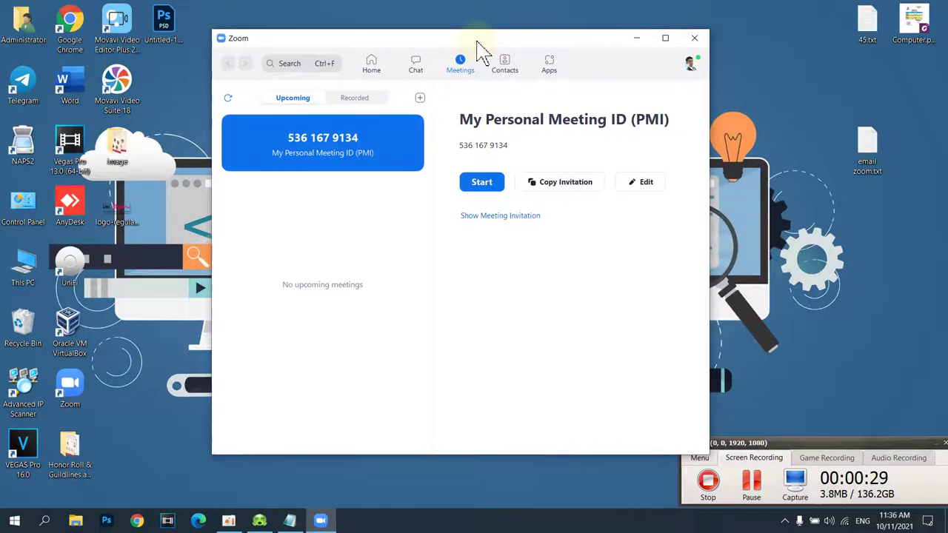
left_click_drag(442, 40, 459, 31)
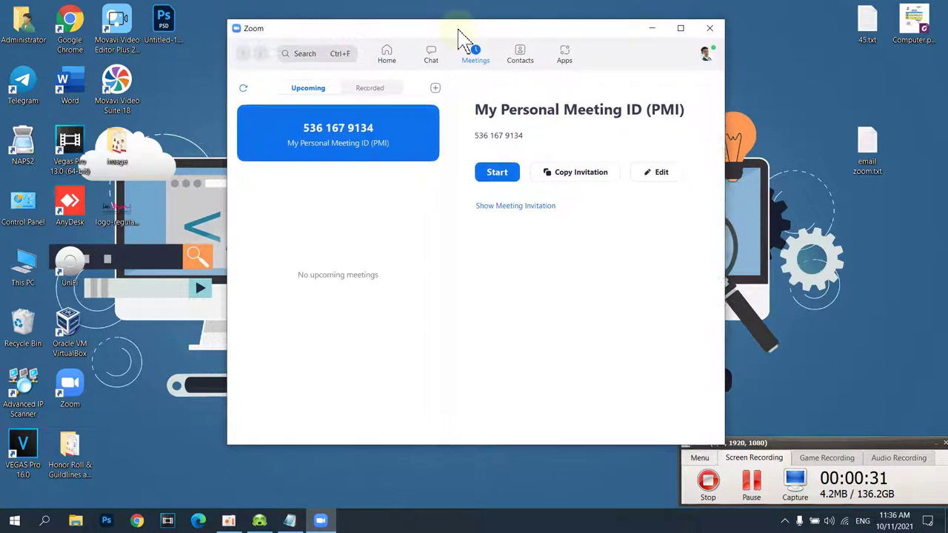
left_click(709, 30)
- Refresh the desktop several more times while Zoom is closed
right_click(546, 167)
left_click(567, 200)
right_click(494, 125)
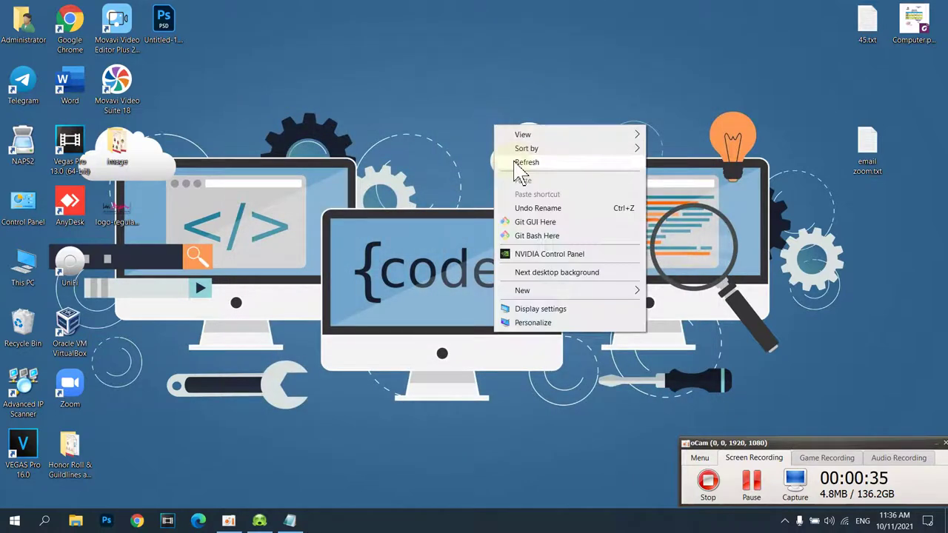
left_click(516, 164)
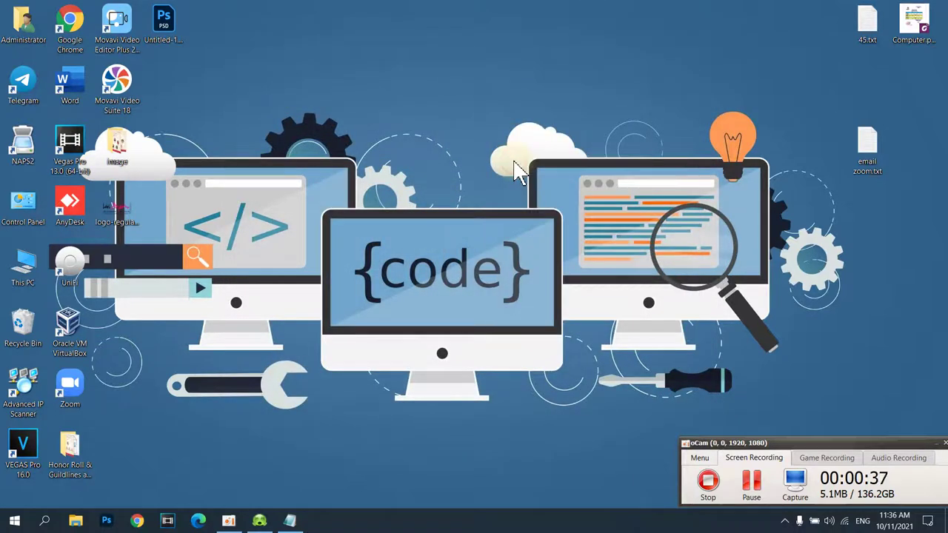
right_click(422, 138)
left_click(443, 181)
right_click(422, 138)
left_click(445, 178)
right_click(349, 127)
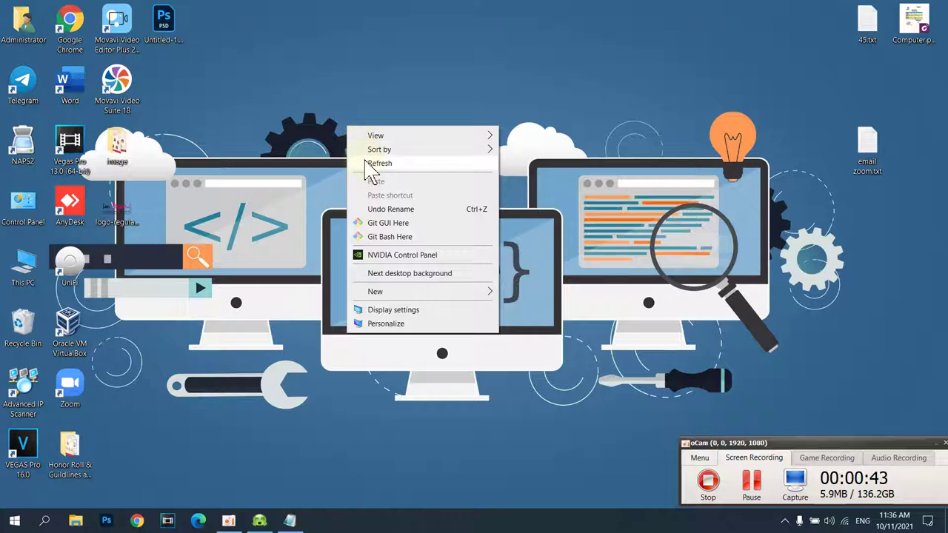
left_click(363, 164)
right_click(348, 137)
left_click(376, 174)
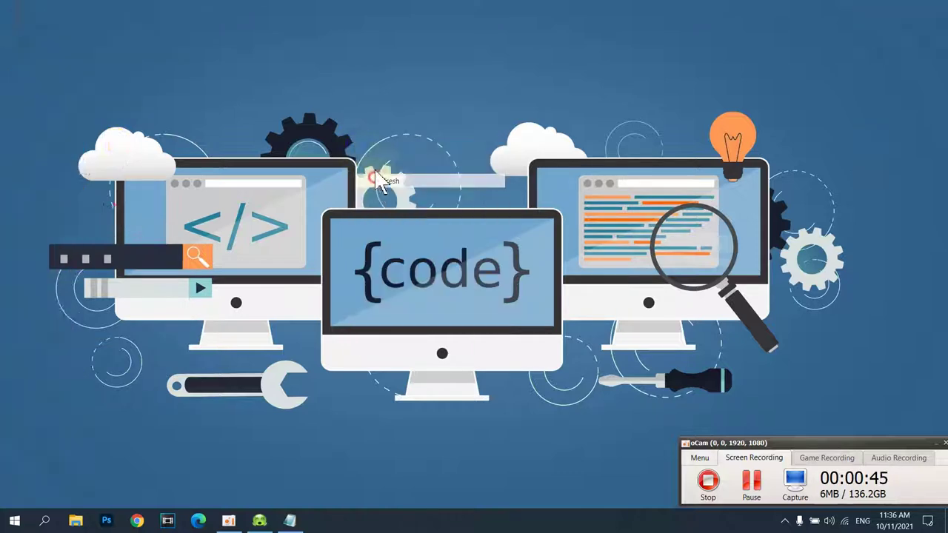
- Relaunch Zoom from recent apps onto its Meetings page and glance at the profile menu
left_click(40, 521)
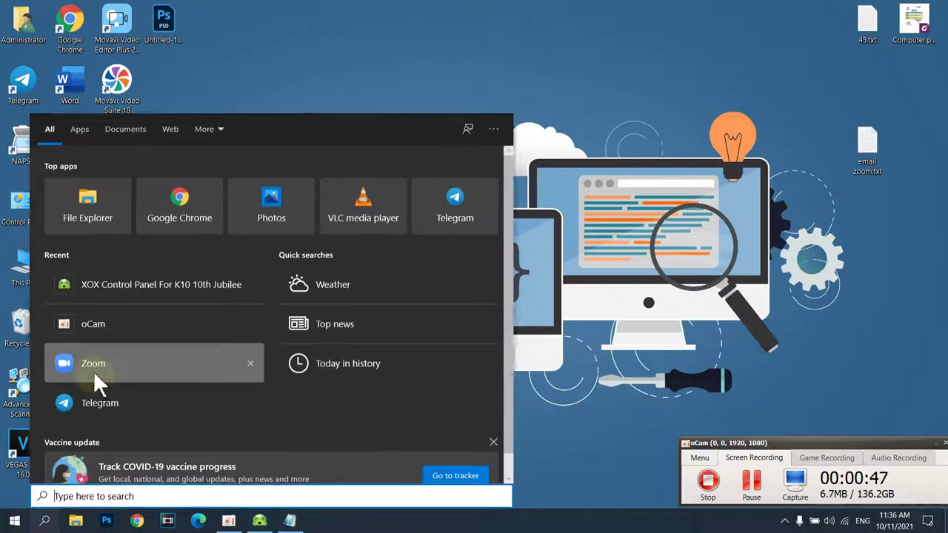
left_click(94, 370)
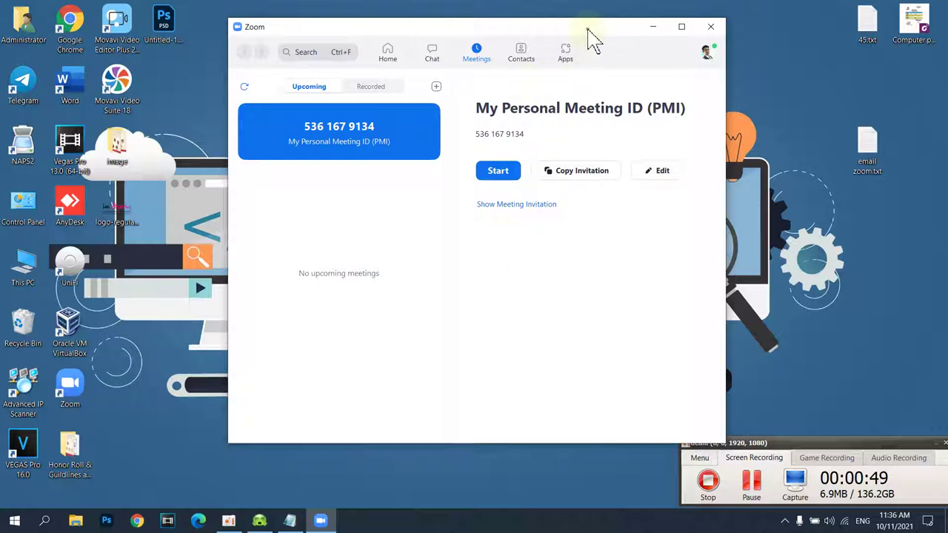
left_click_drag(615, 45, 519, 35)
left_click(610, 48)
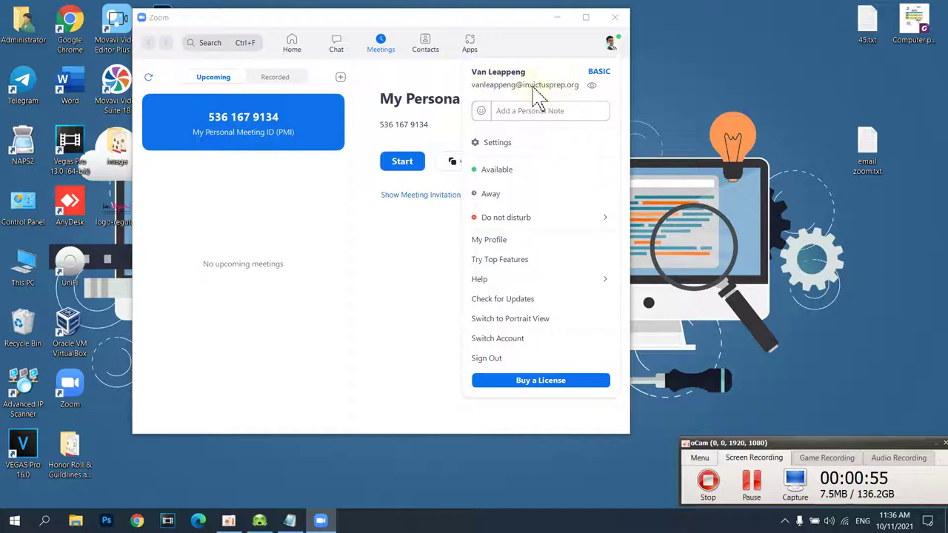
left_click(437, 78)
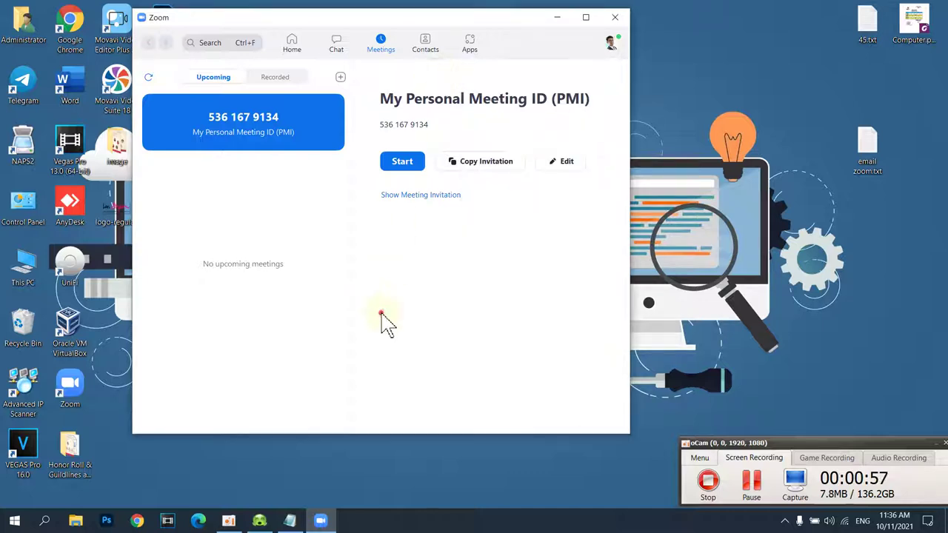
left_click_drag(416, 14, 487, 63)
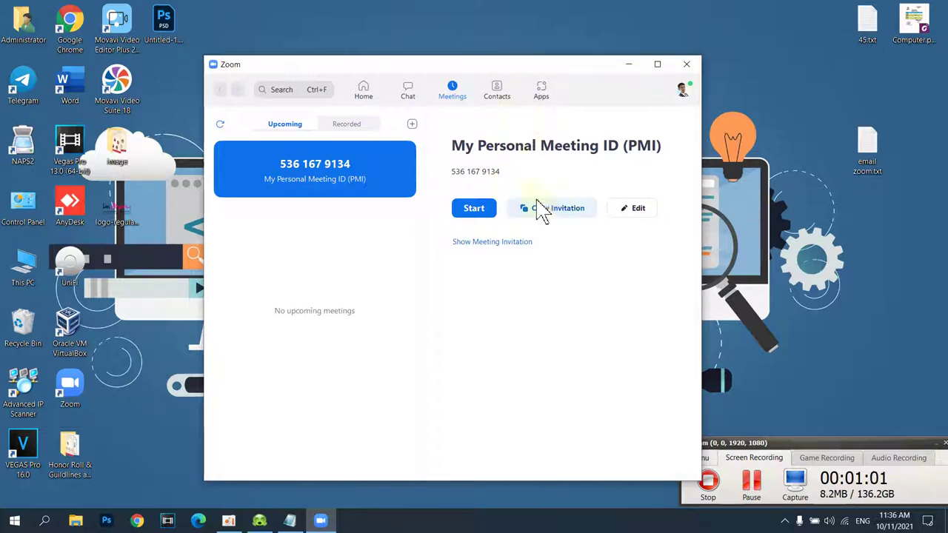
left_click(363, 93)
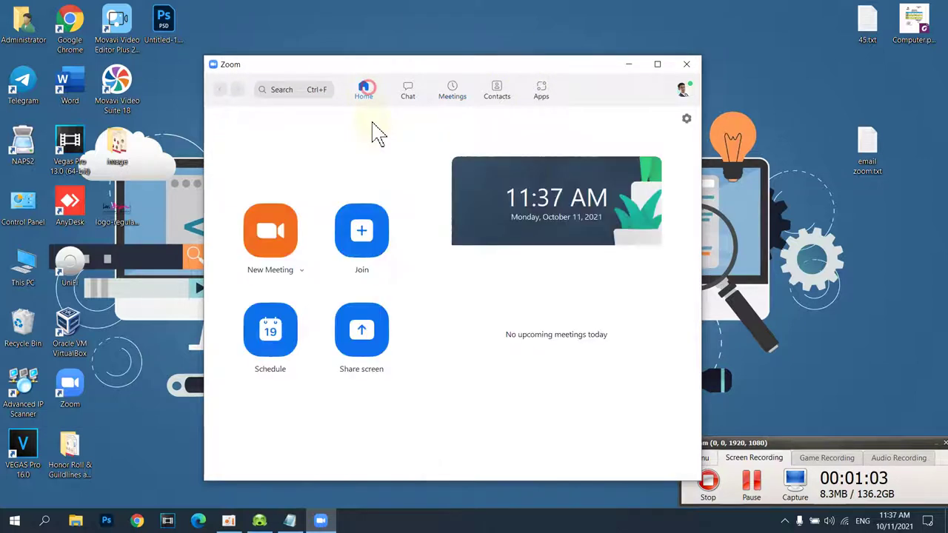
left_click(269, 339)
left_click(414, 180)
left_click(383, 212)
left_click(412, 178)
left_click(376, 232)
left_click(413, 179)
left_click(382, 285)
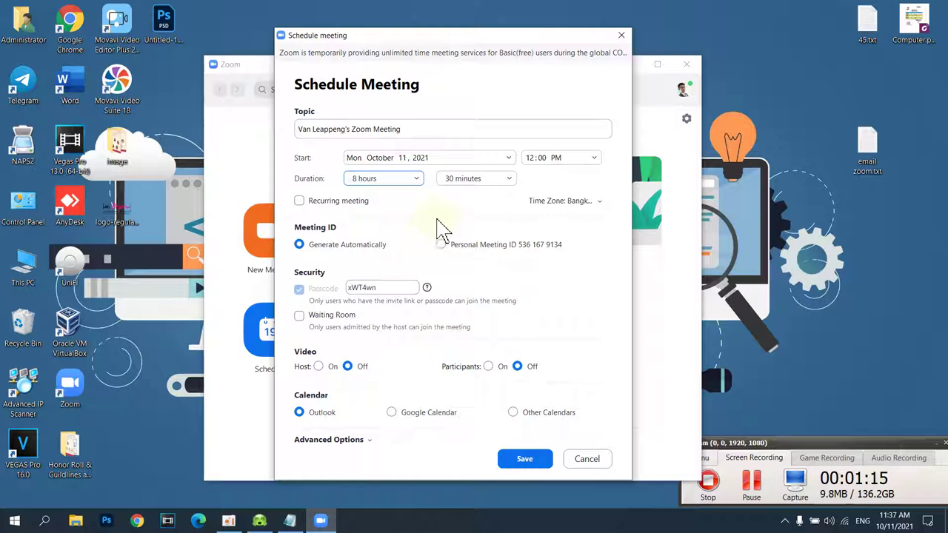
left_click(621, 35)
right_click(755, 35)
left_click(771, 71)
right_click(768, 53)
left_click(785, 92)
left_click_drag(621, 70, 616, 34)
left_click(449, 56)
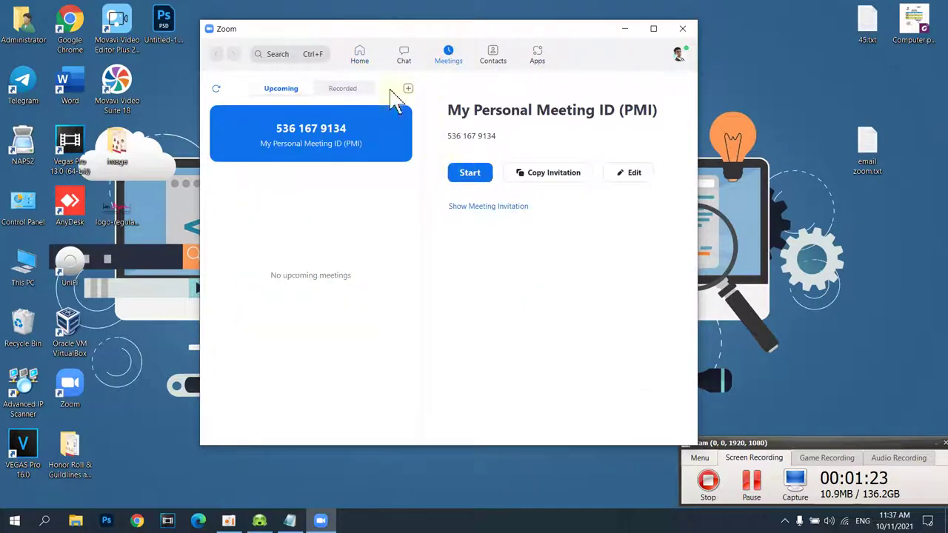
left_click(361, 64)
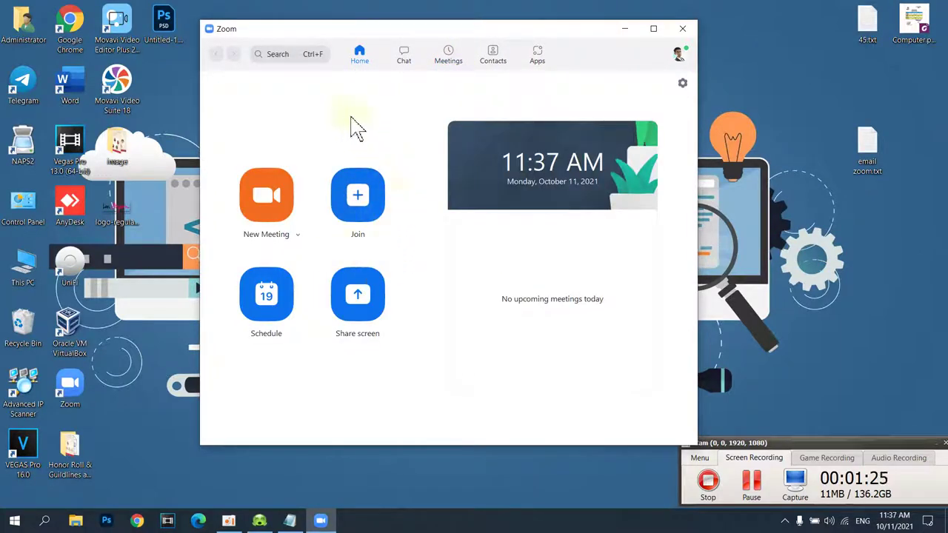
- Sign out from the profile menu and delete the prefilled email on the sign-in form
left_click(679, 57)
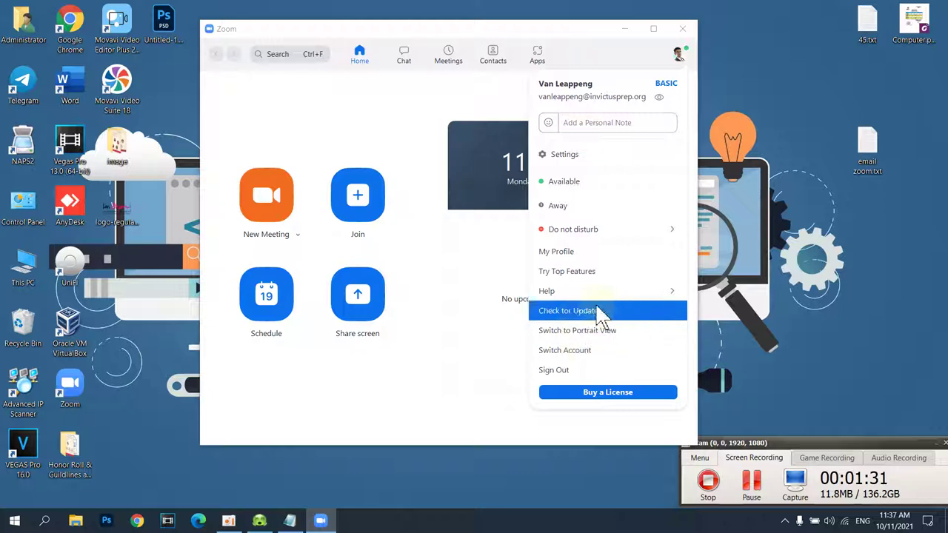
left_click(585, 376)
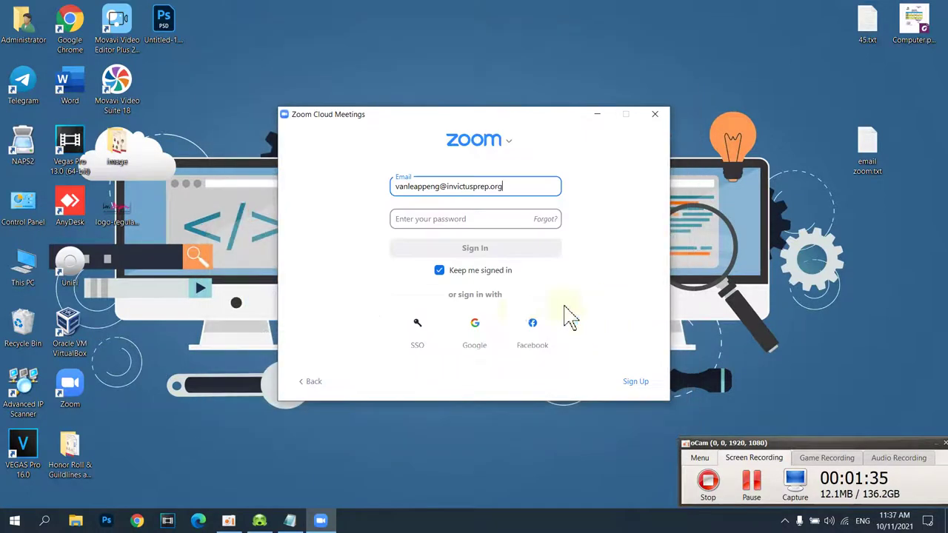
left_click(518, 187)
left_click_drag(544, 188, 376, 186)
key("ctrl+c")
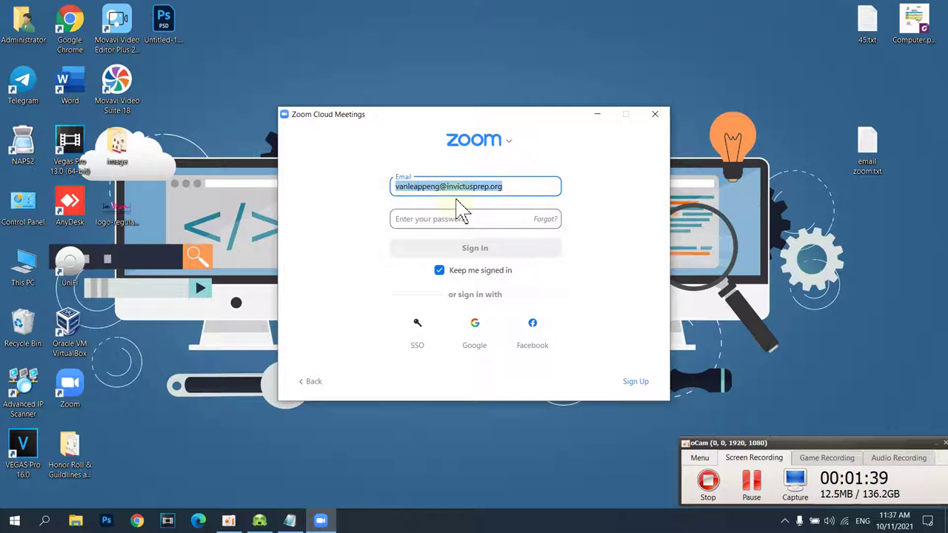
key("BackSpace")
- Refresh the desktop, move the sign-in window, and open email zoom.txt in Notepad
right_click(700, 122)
left_click(733, 159)
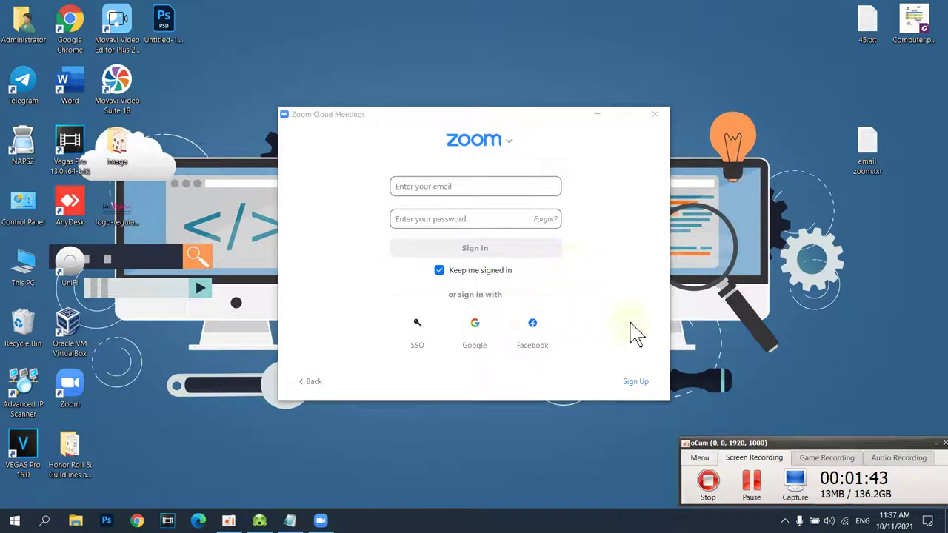
left_click_drag(519, 126, 495, 138)
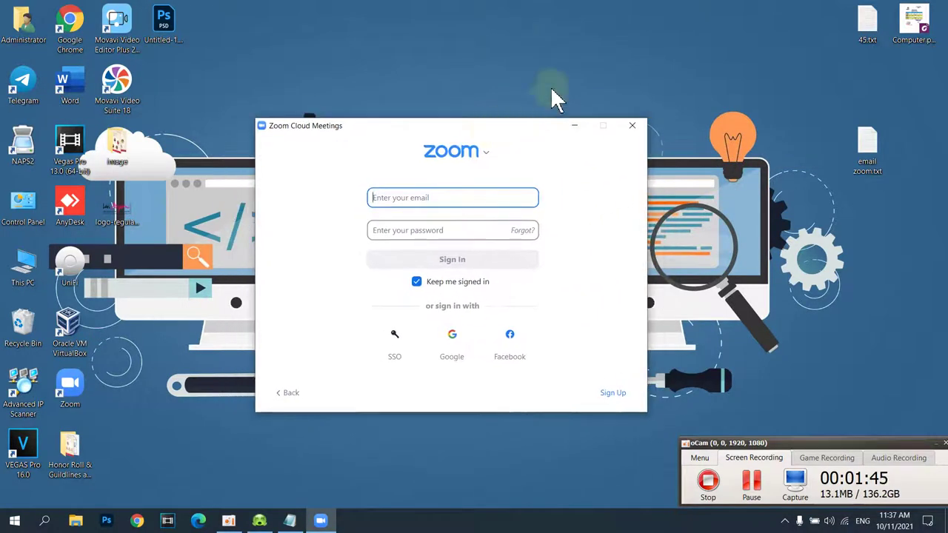
right_click(552, 40)
left_click(571, 78)
right_click(550, 43)
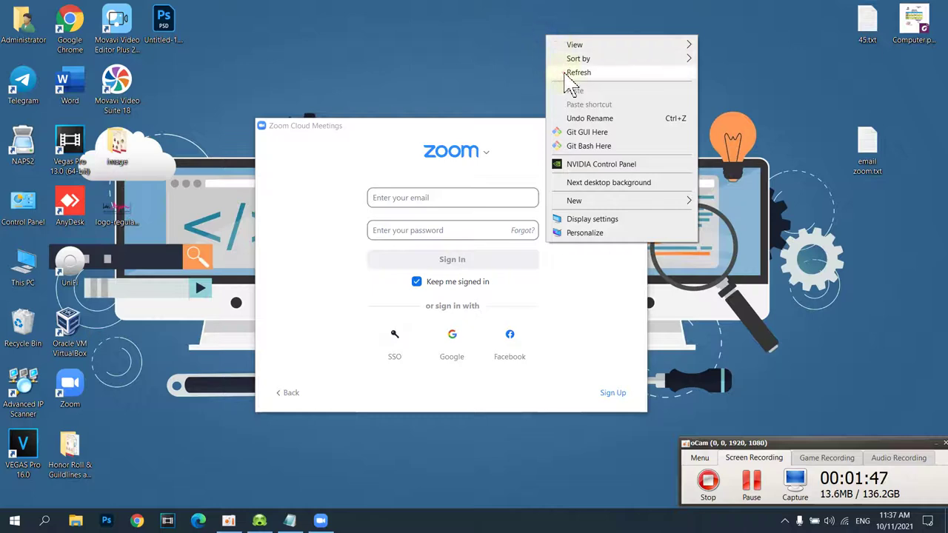
left_click(570, 78)
double_click(870, 156)
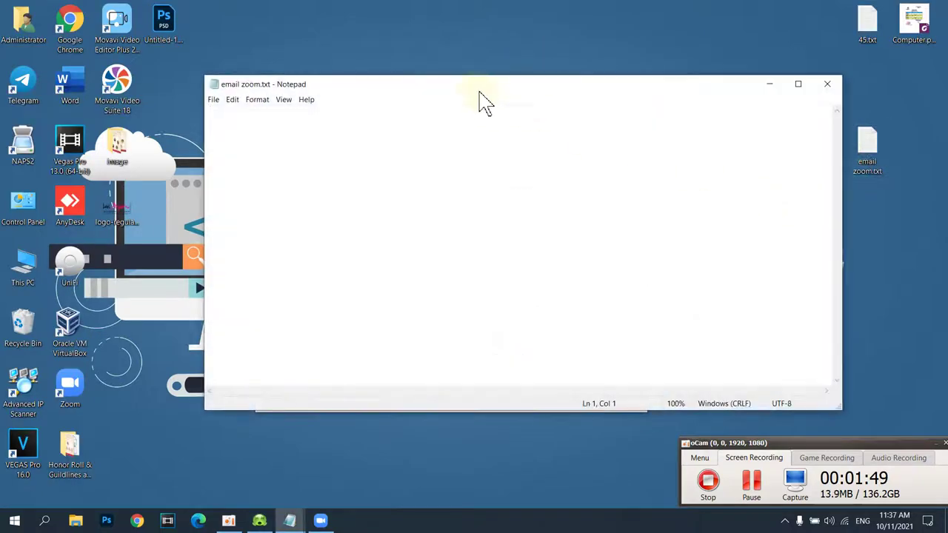
- Paste the email into email zoom.txt, resize and reposition Notepad, and select the address line
left_click_drag(474, 164, 480, 255)
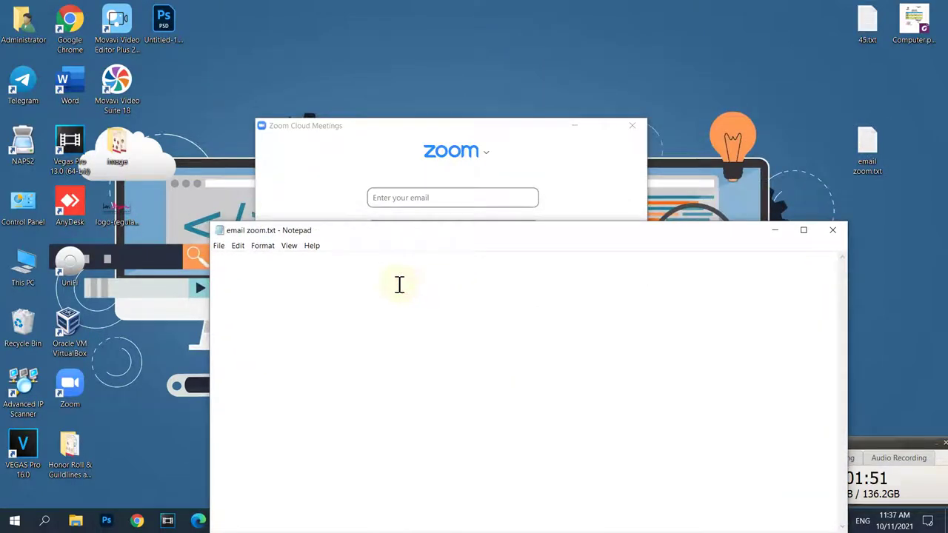
key("ctrl+v")
left_click_drag(561, 232, 514, 48)
left_click_drag(793, 369, 457, 147)
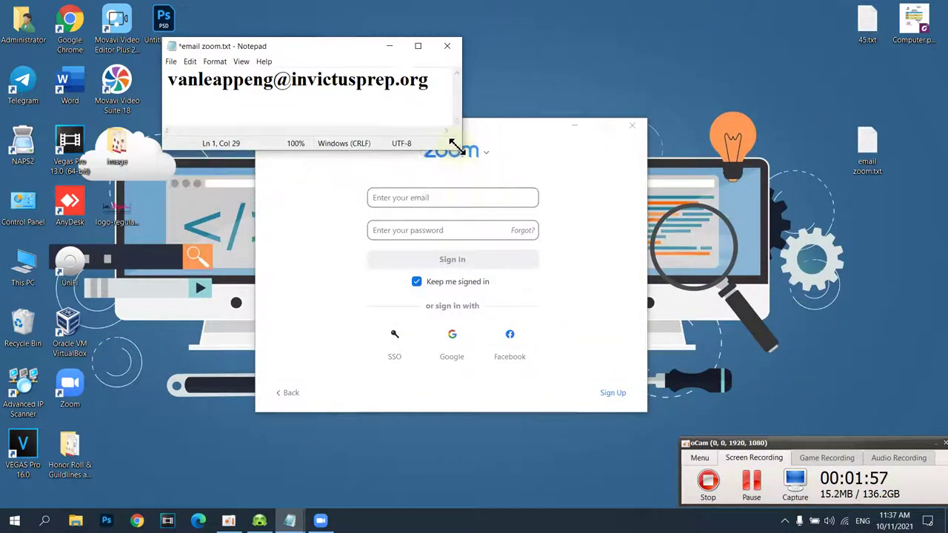
left_click_drag(346, 49, 309, 20)
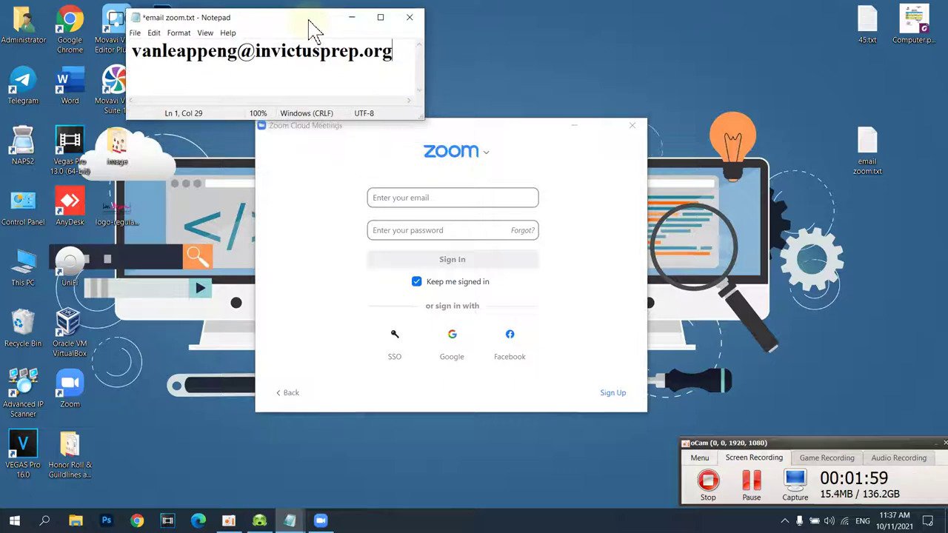
left_click_drag(391, 57, 137, 53)
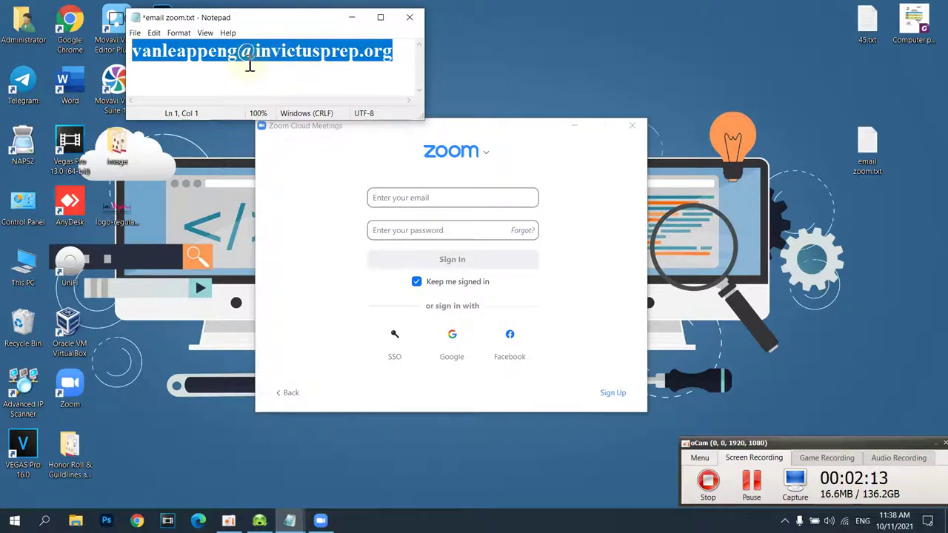
- Try selecting the user-name and domain parts of the email address in the note
left_click(322, 54)
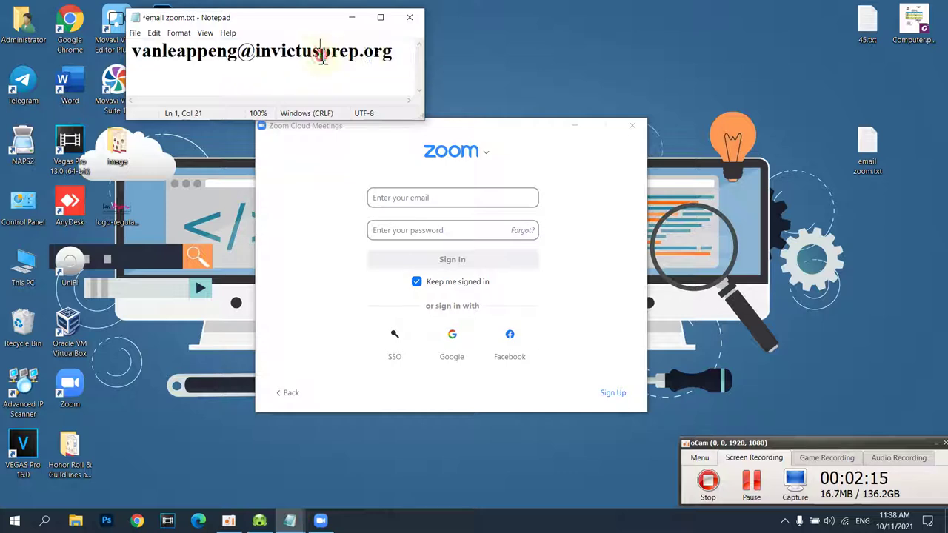
left_click_drag(392, 52, 135, 52)
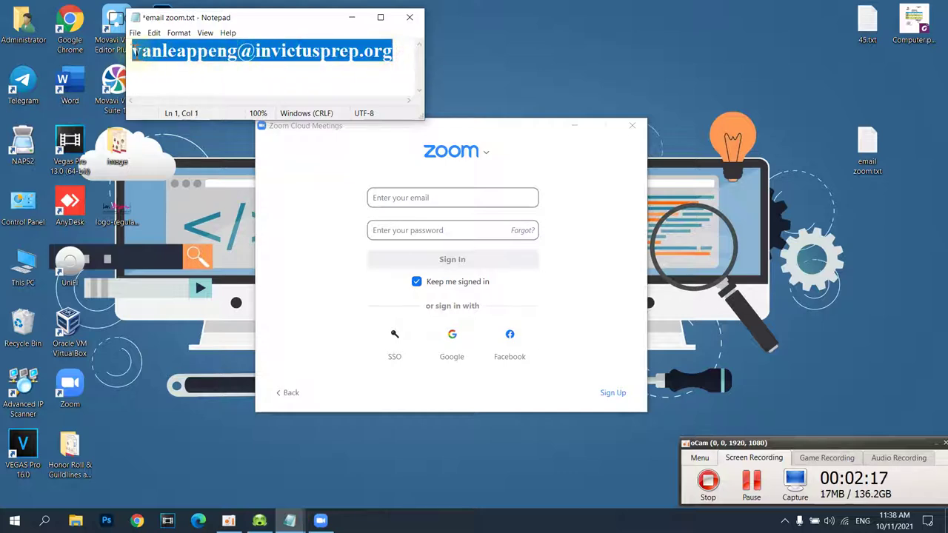
left_click(199, 53)
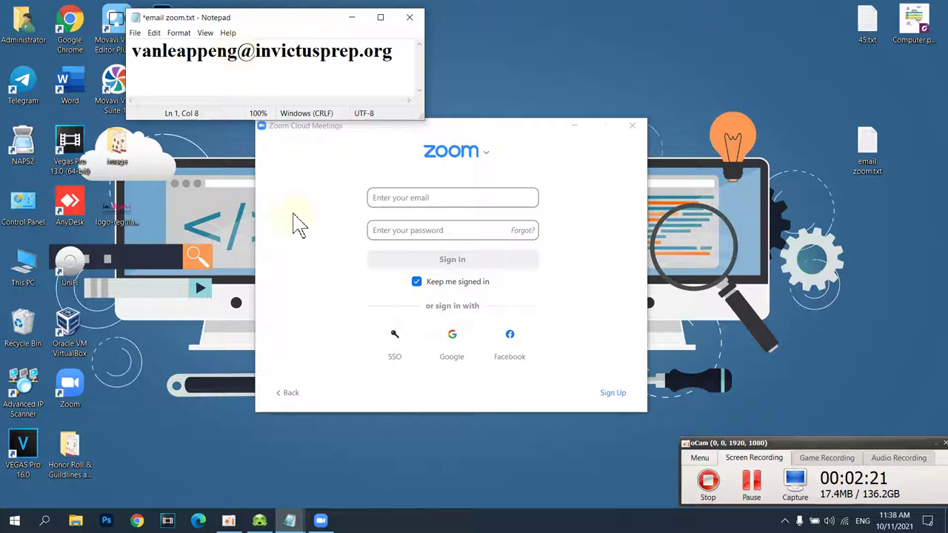
right_click(565, 27)
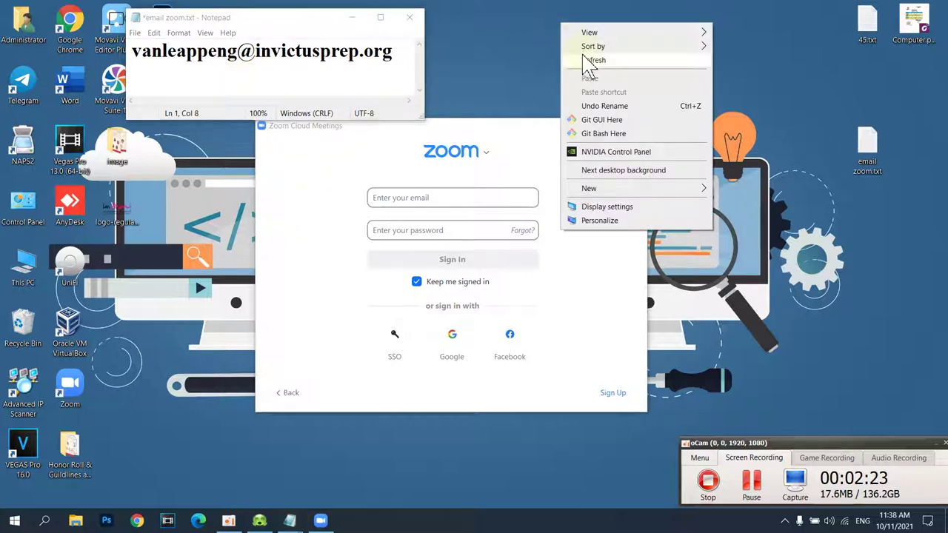
left_click(584, 59)
mouse_move(244, 52)
left_mouse_down()
mouse_move(124, 53)
mouse_move(235, 54)
left_mouse_up()
left_click(141, 55)
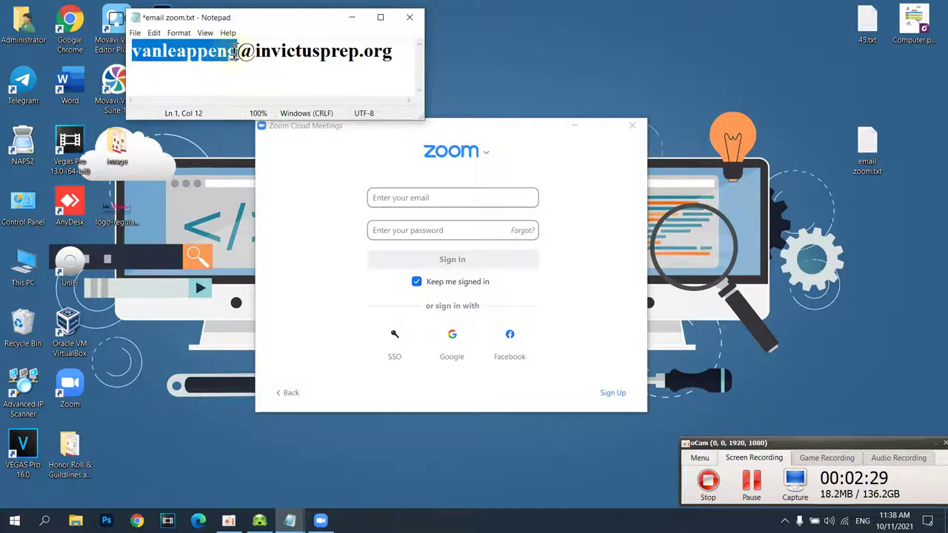
left_click(231, 52)
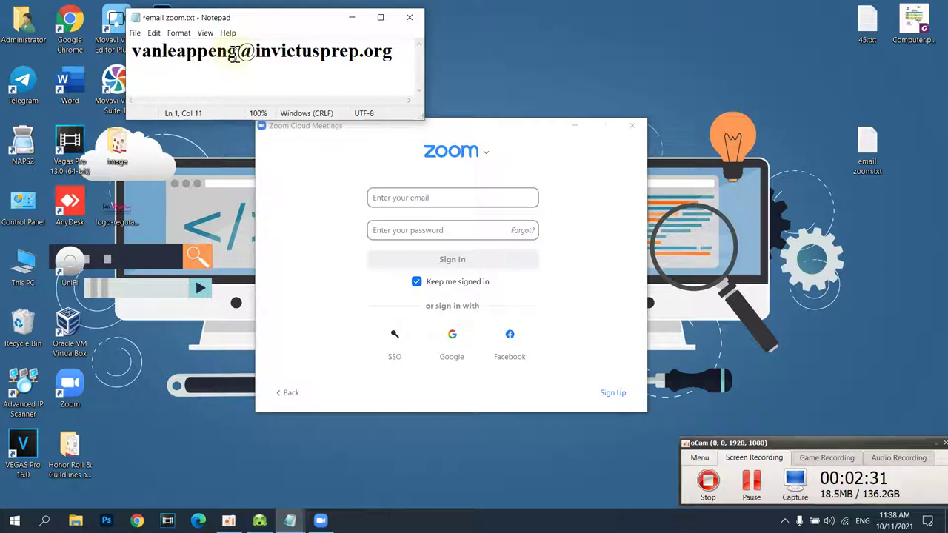
left_click_drag(240, 54, 139, 58)
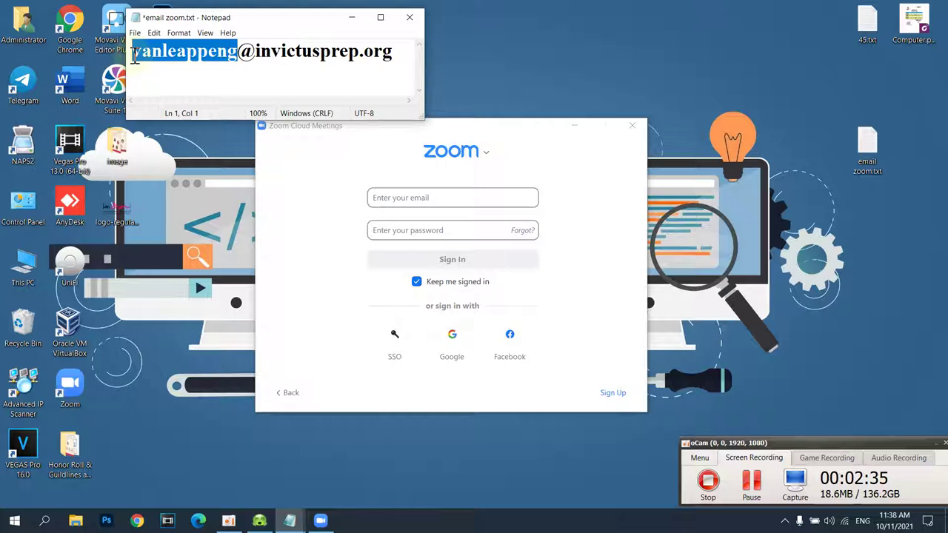
left_click(259, 55)
left_click_drag(256, 56, 393, 59)
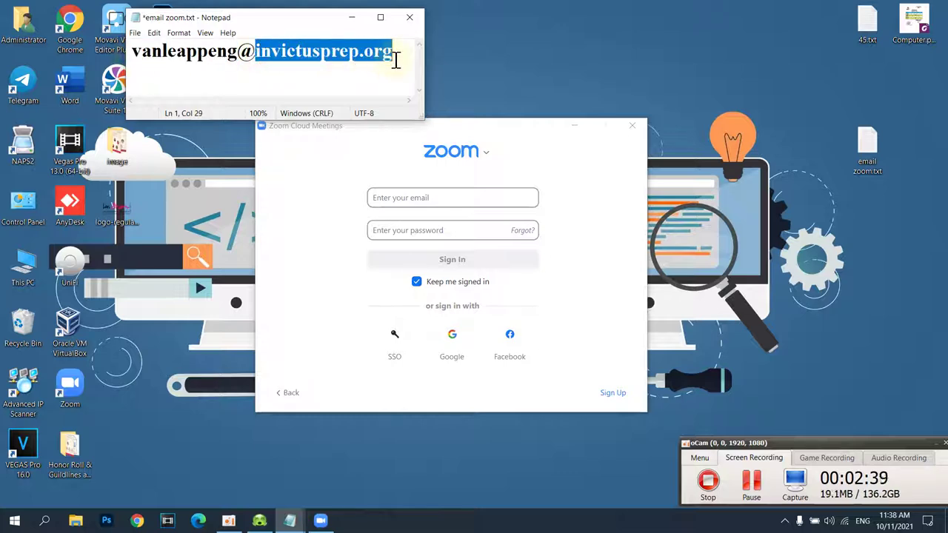
left_click(339, 56)
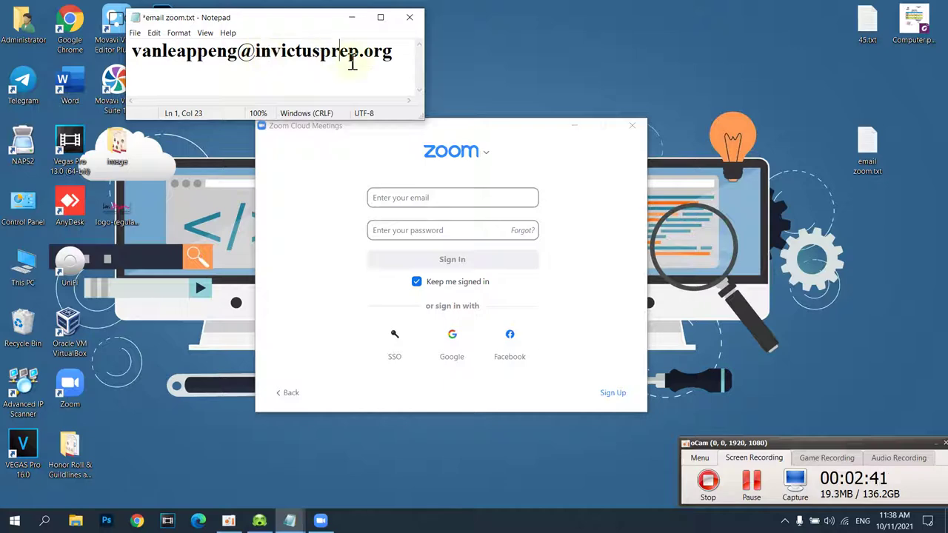
right_click(483, 51)
left_click(511, 82)
right_click(501, 46)
left_click(522, 80)
left_click_drag(393, 53, 134, 53)
right_click(163, 53)
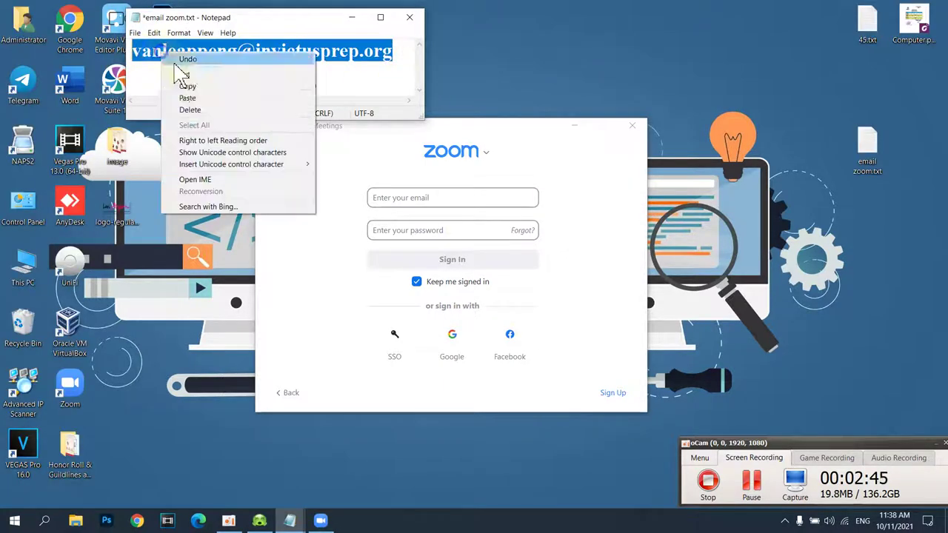
left_click(191, 88)
left_click(439, 198)
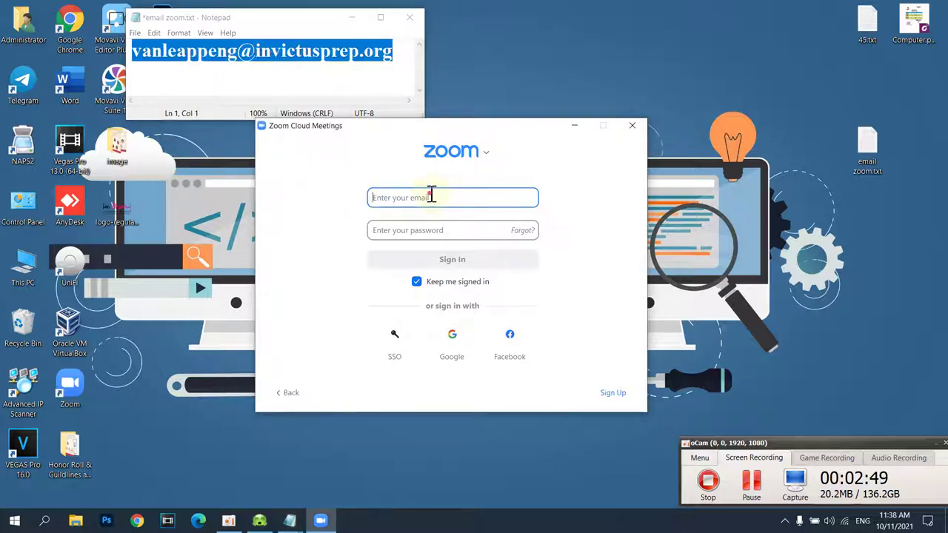
- Copy the email from Notepad again and paste it into Zoom's sign-in email field with Ctrl+V
right_click(359, 58)
left_click(374, 93)
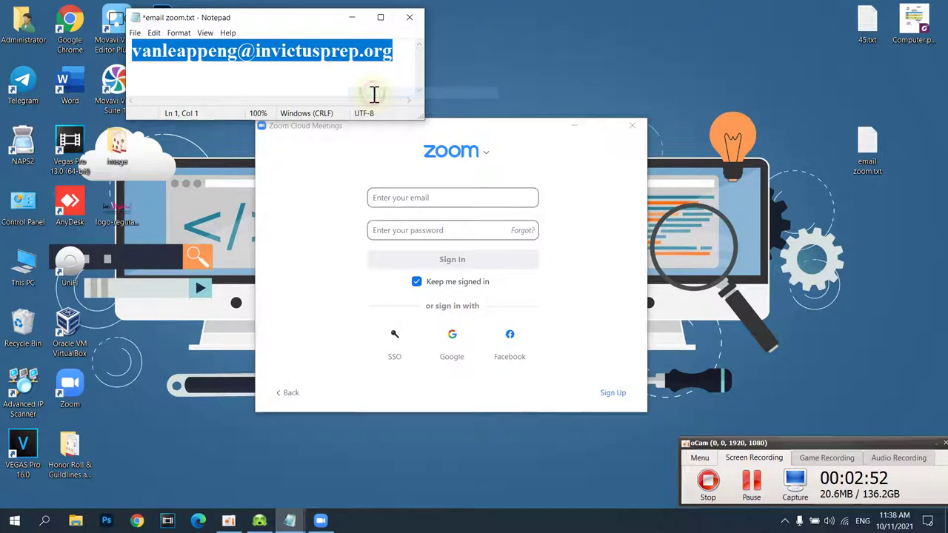
left_click(378, 197)
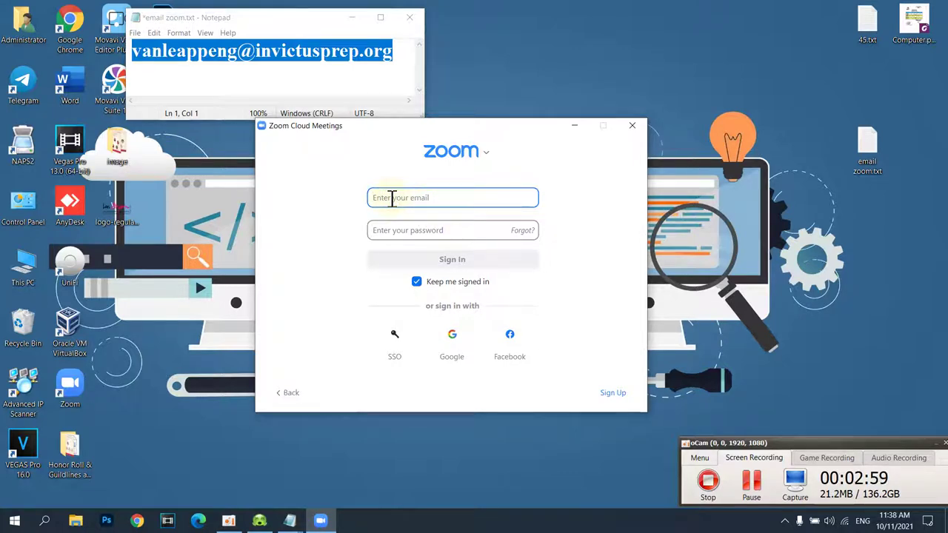
key("ctrl+v")
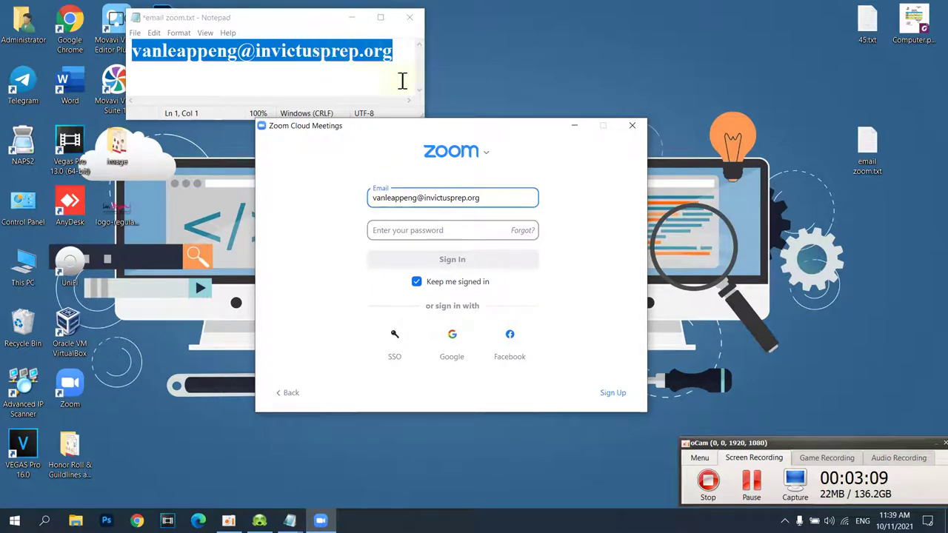
- Type the account password into Zoom's Password field and leave Keep me signed in checked
left_click(376, 230)
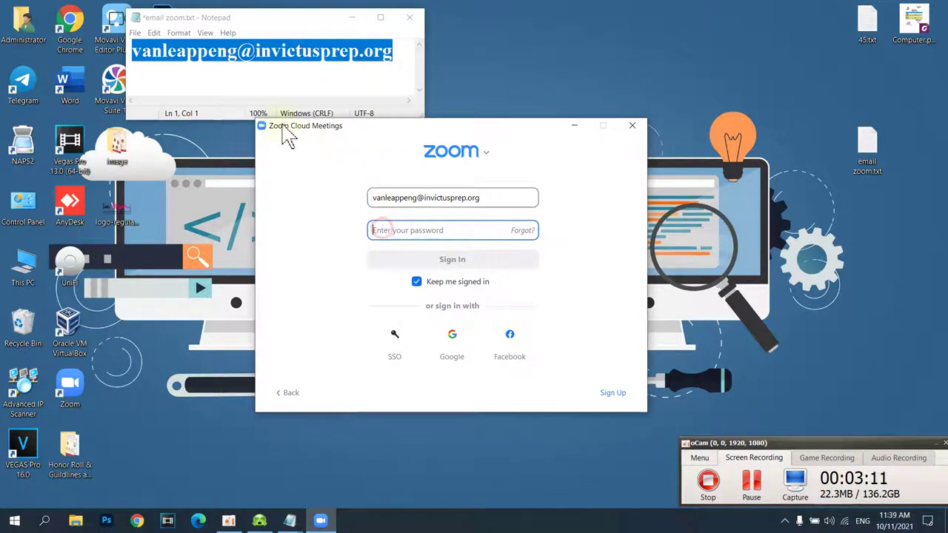
left_click(243, 77)
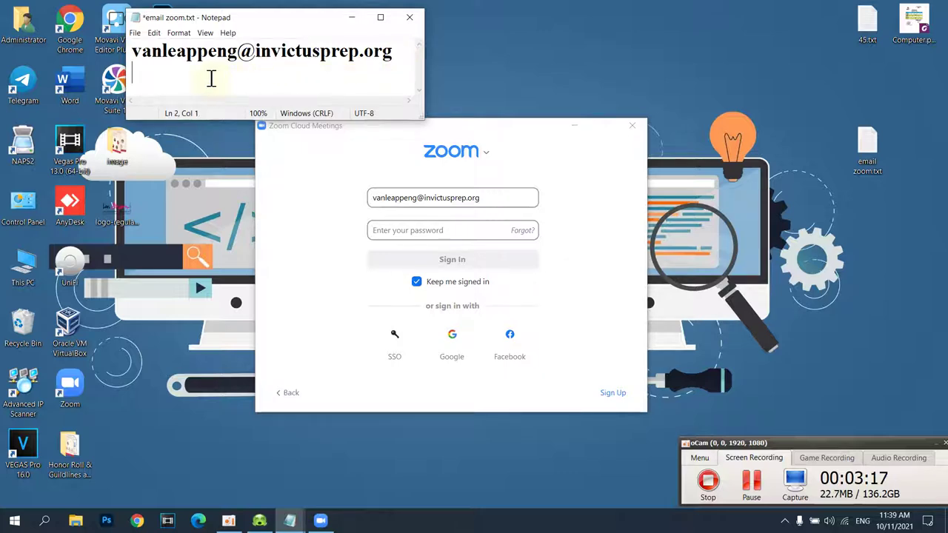
right_click(517, 38)
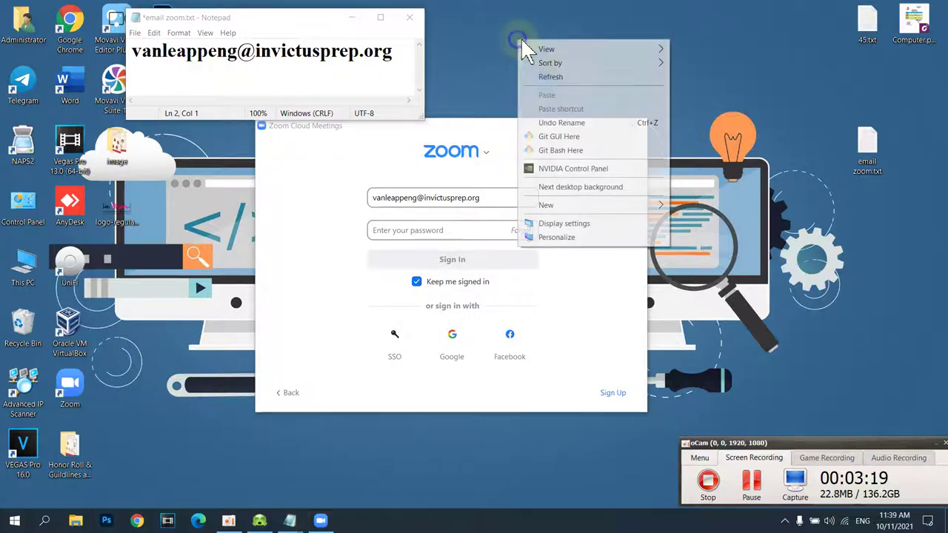
left_click(541, 75)
right_click(525, 44)
left_click(546, 77)
left_click(403, 225)
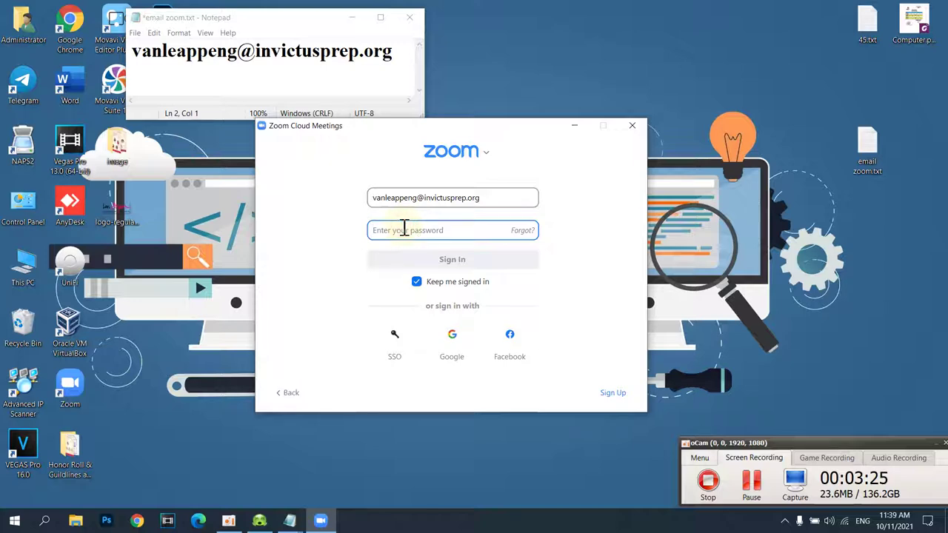
type("*")
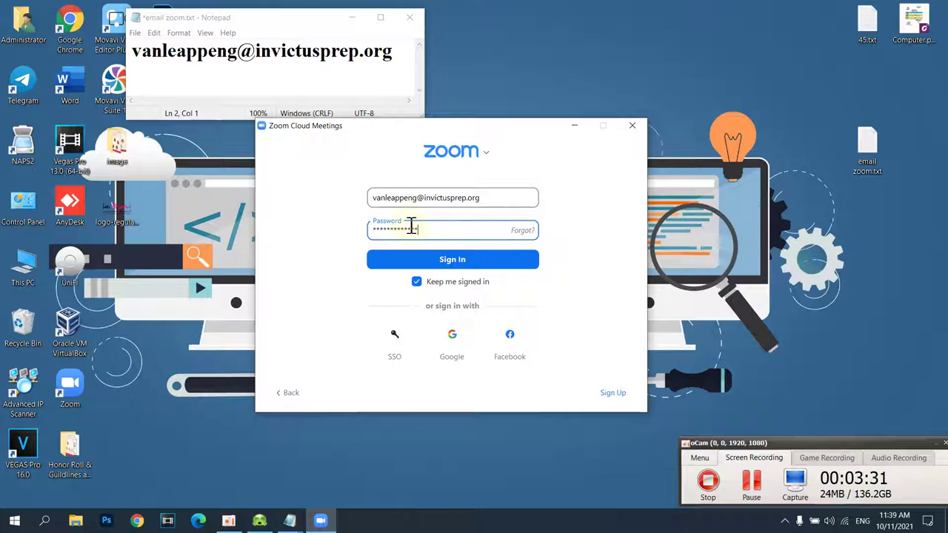
left_click(603, 239)
left_click(419, 284)
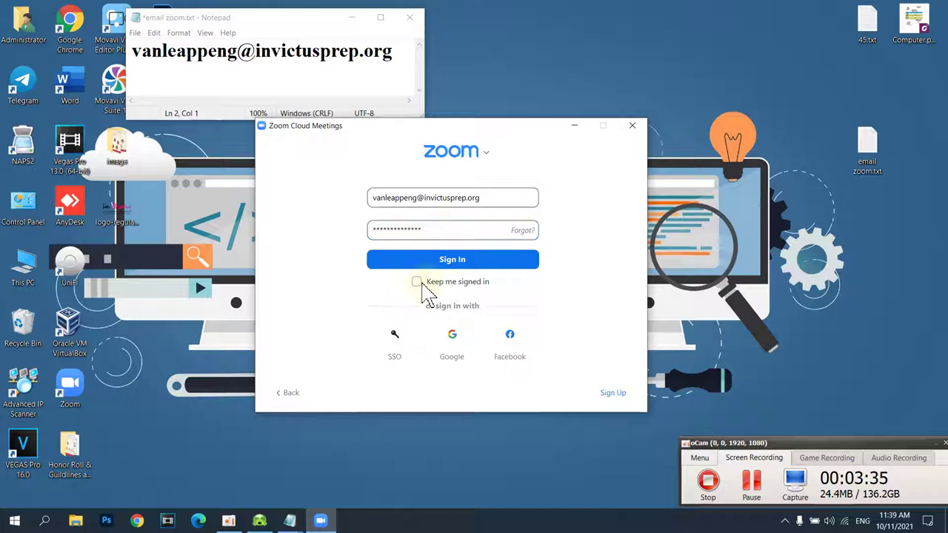
left_click(419, 284)
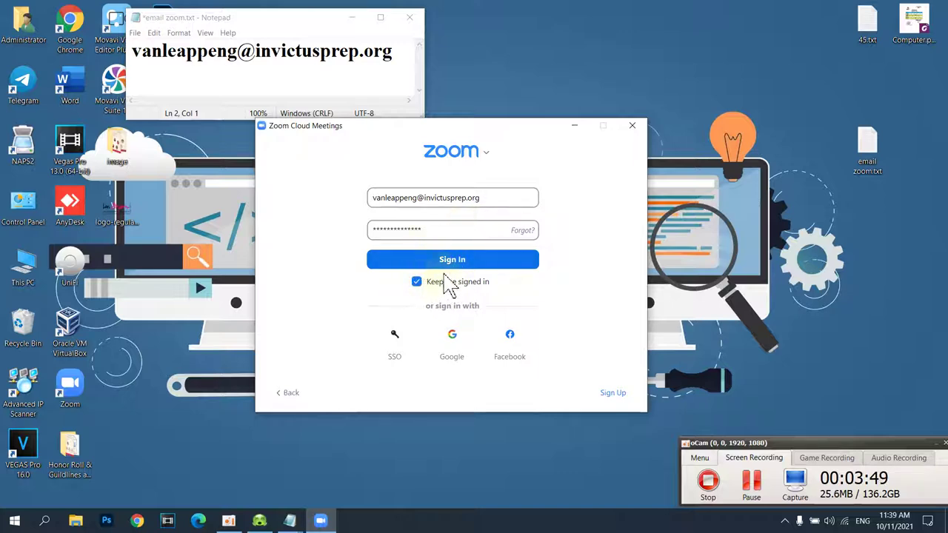
- Sign in, show My Personal Meeting ID on the Meetings page, and click its Edit button
left_click(453, 261)
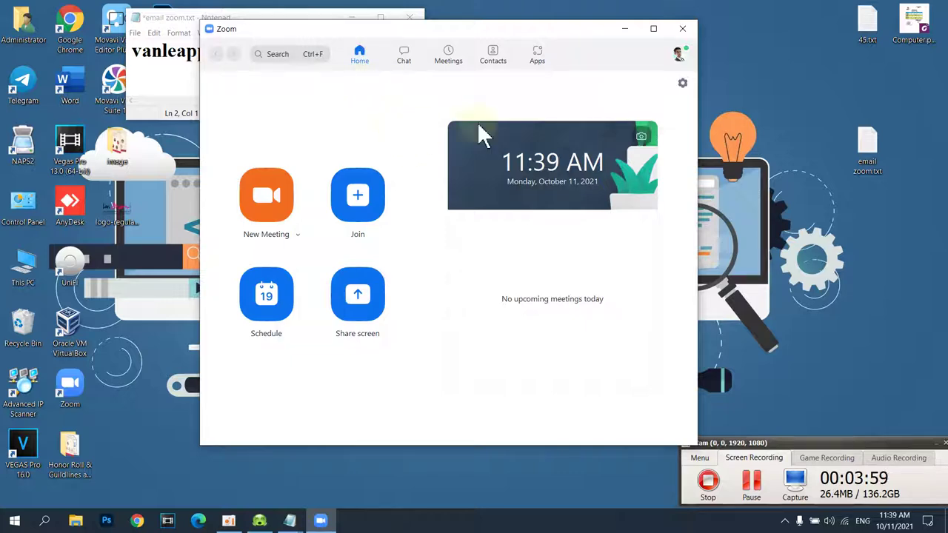
left_click_drag(432, 32, 499, 55)
left_click(516, 81)
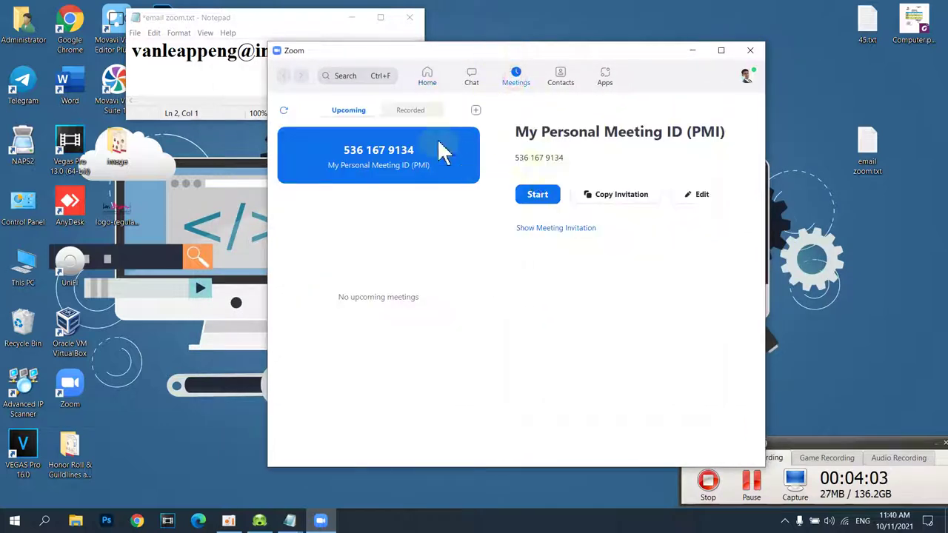
left_click_drag(517, 49, 444, 32)
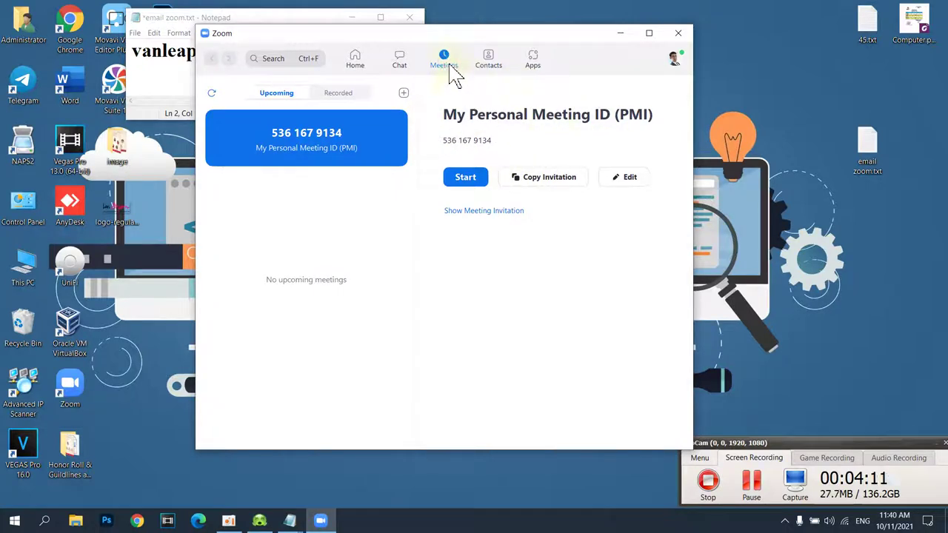
left_click(626, 181)
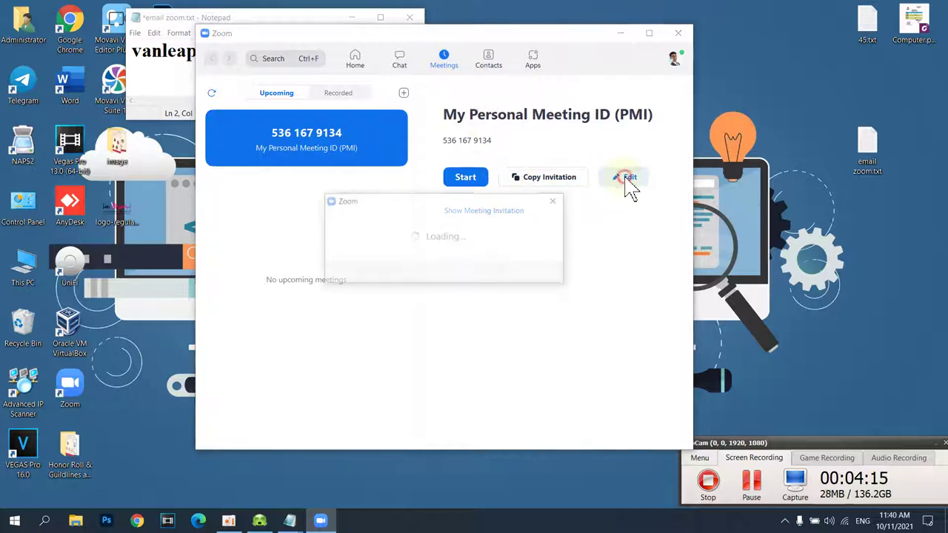
double_click(403, 165)
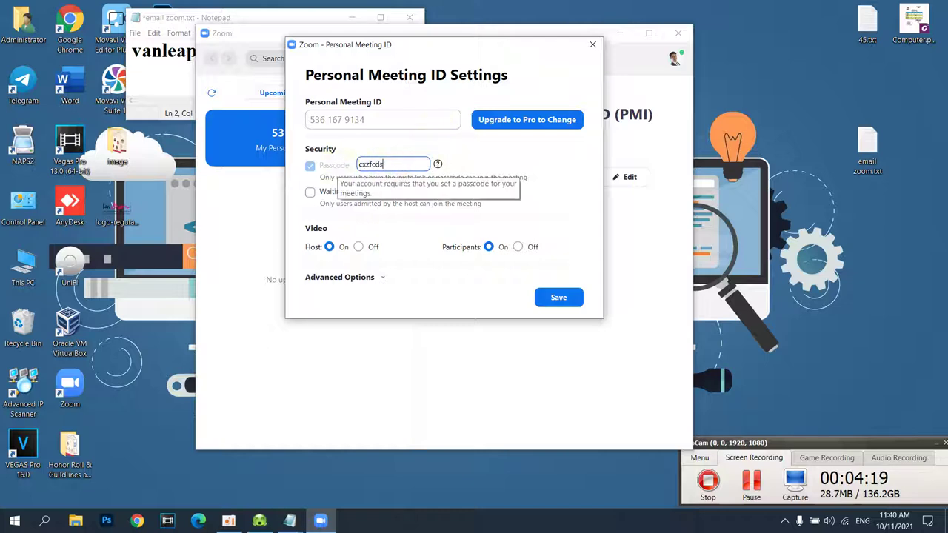
double_click(405, 170)
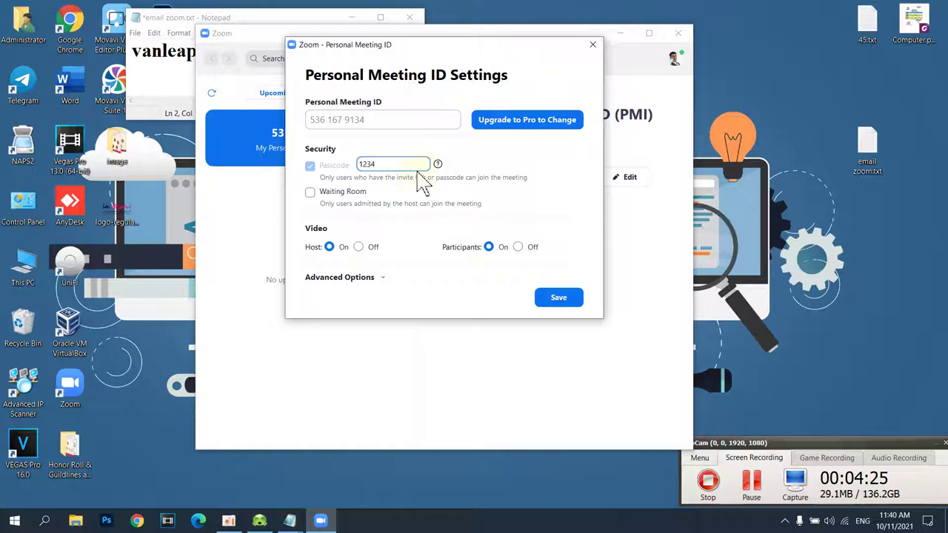
- Leave Waiting Room off, keep host and participant video on, and expand Advanced Options
left_click(317, 194)
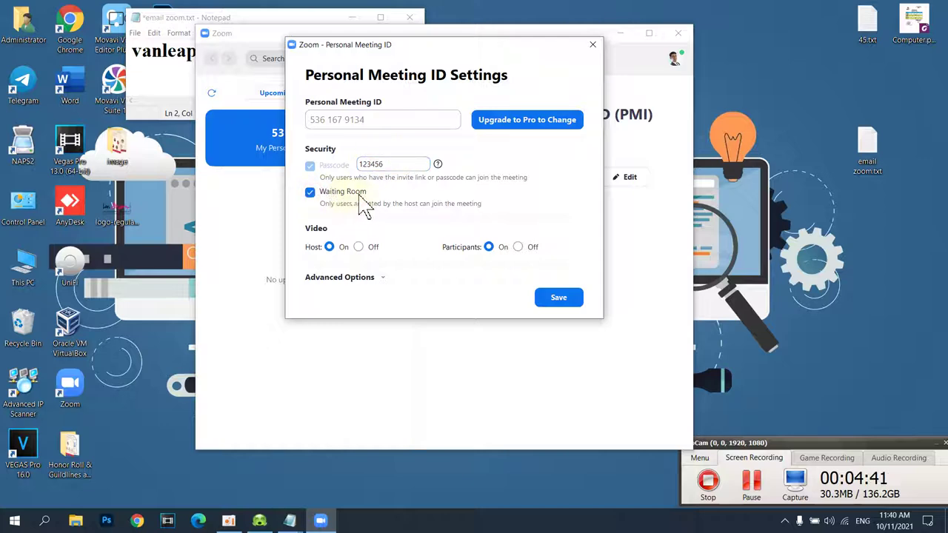
left_click(311, 195)
left_click(316, 195)
left_click(310, 193)
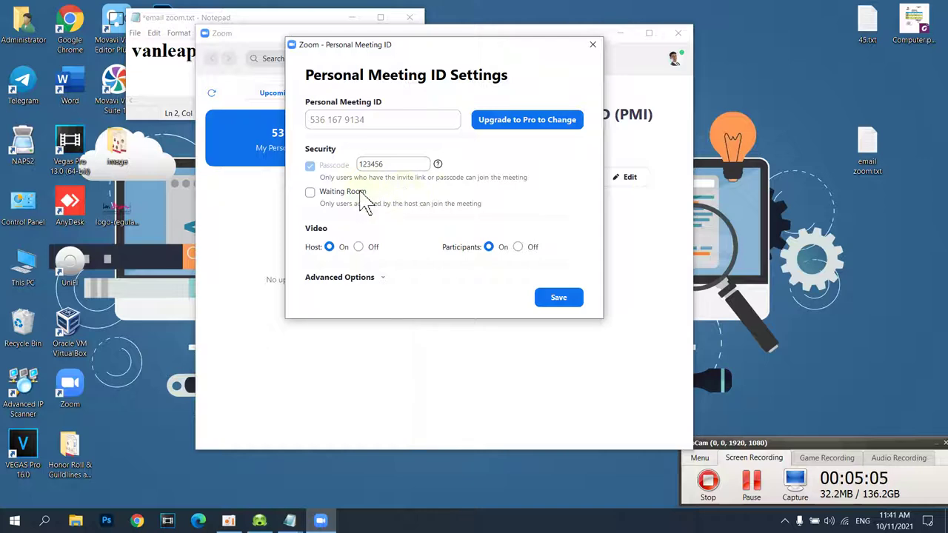
left_click(358, 247)
left_click(517, 246)
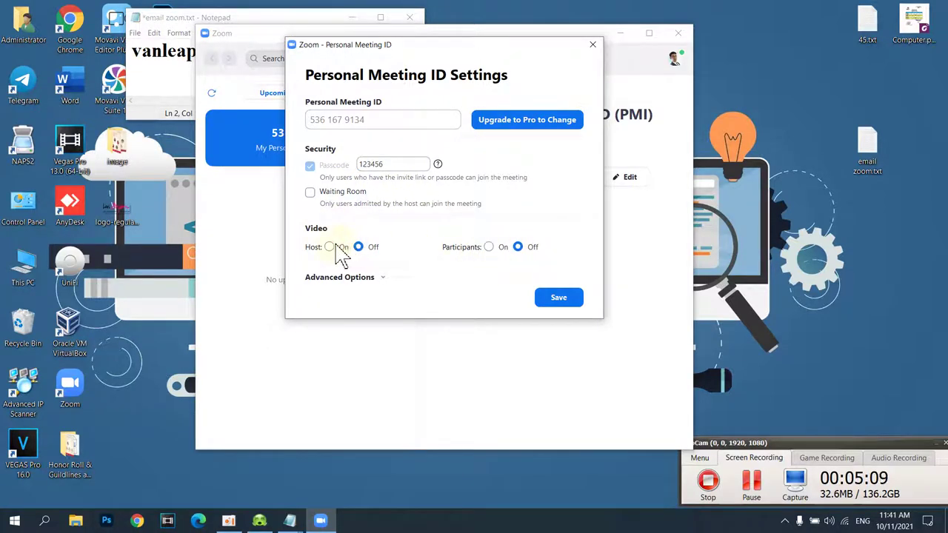
left_click(329, 248)
left_click(488, 248)
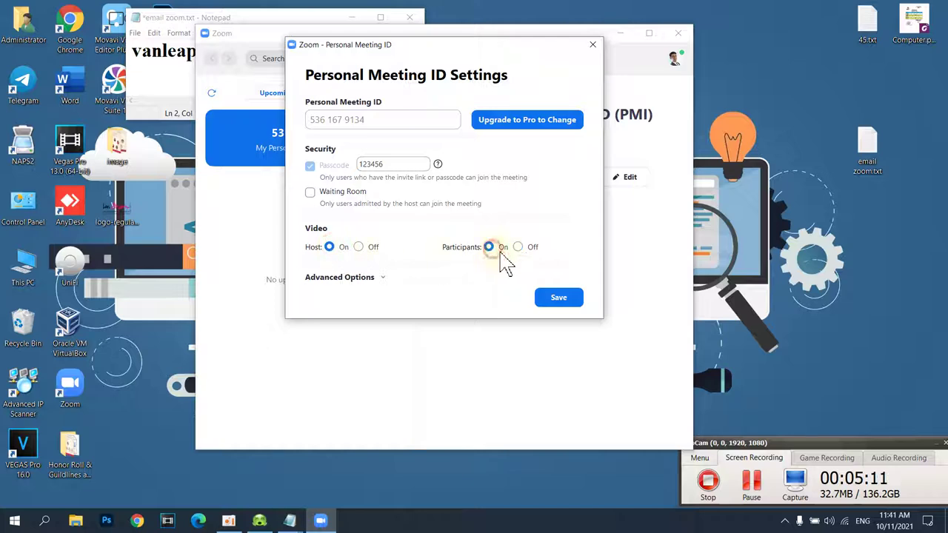
left_click(341, 278)
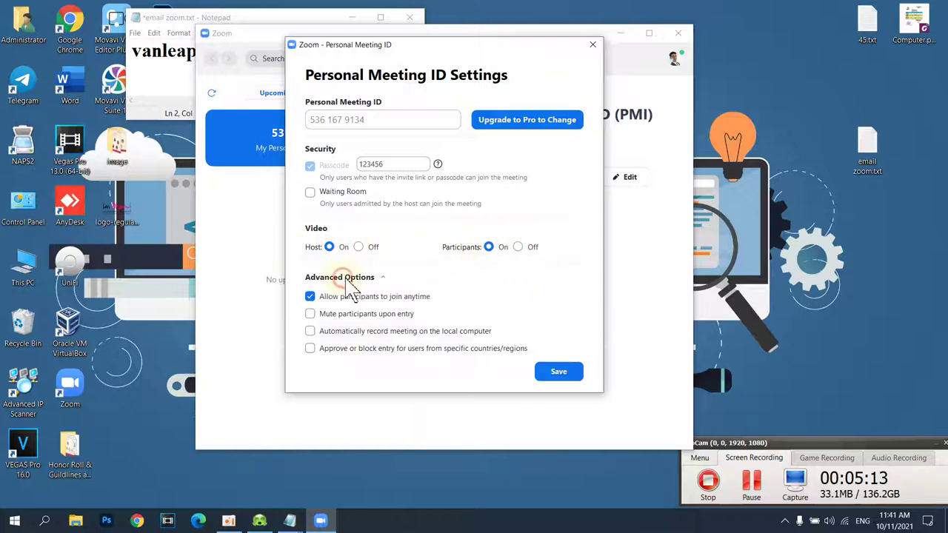
- Keep Allow participants to join anytime and host video on, then save the PMI settings
left_click(312, 298)
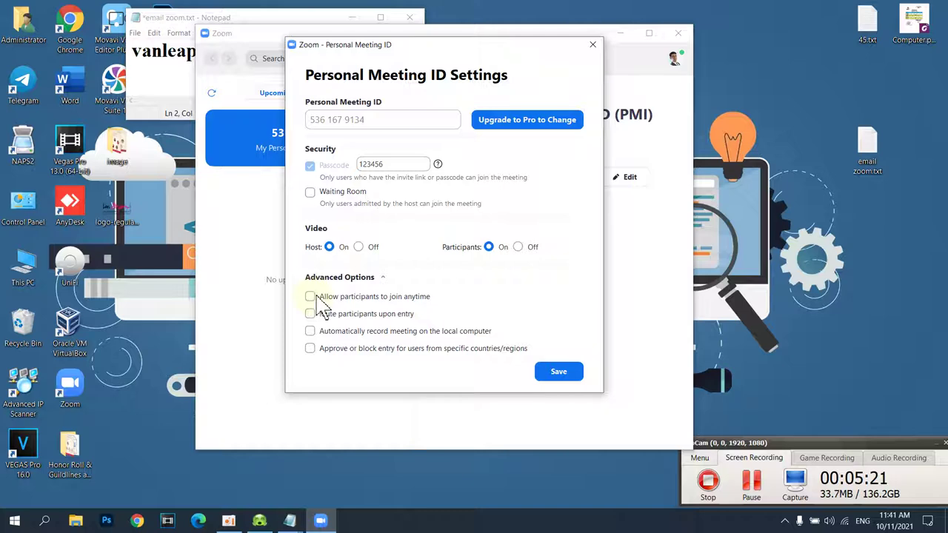
left_click(311, 297)
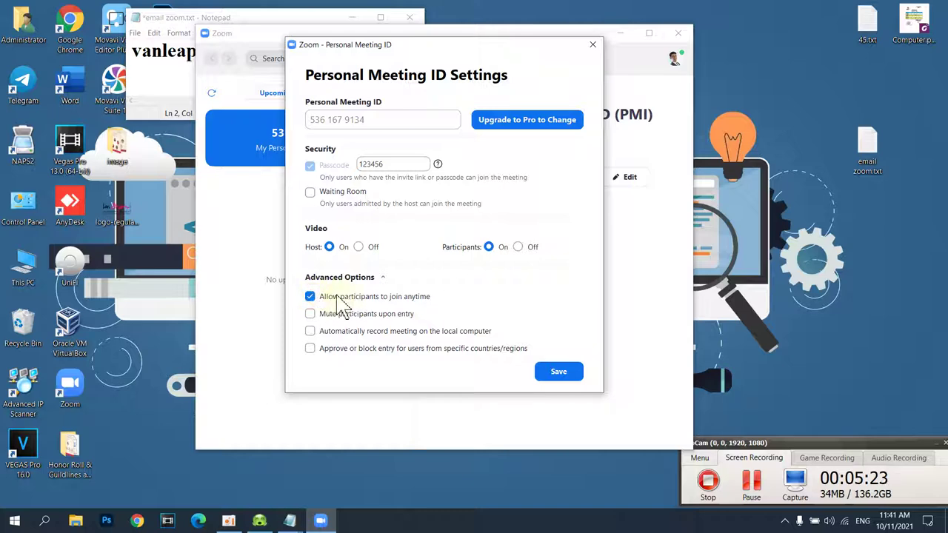
left_click(311, 331)
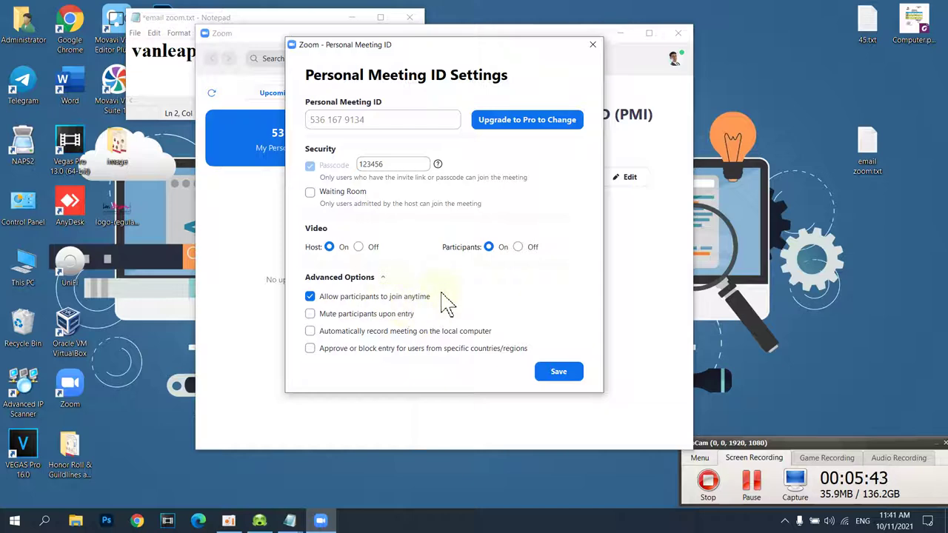
double_click(412, 164)
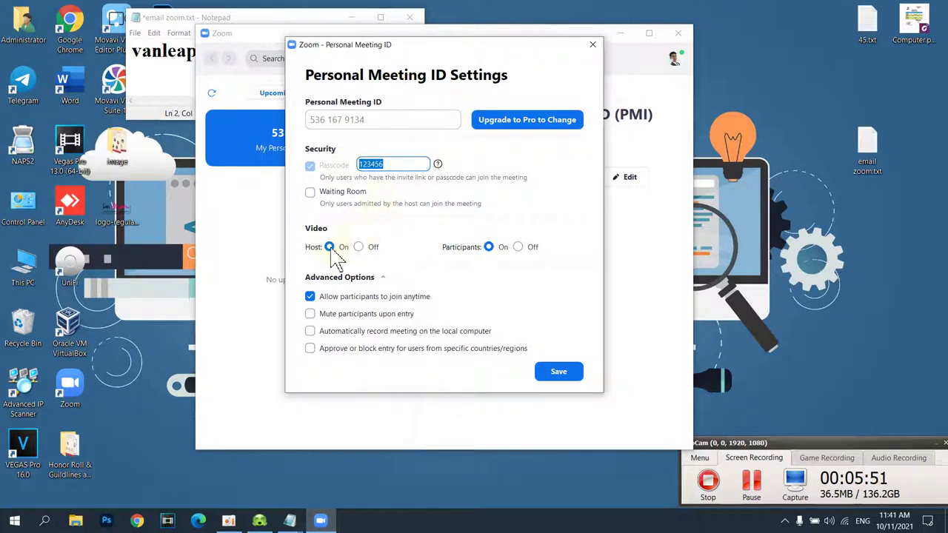
left_click(331, 249)
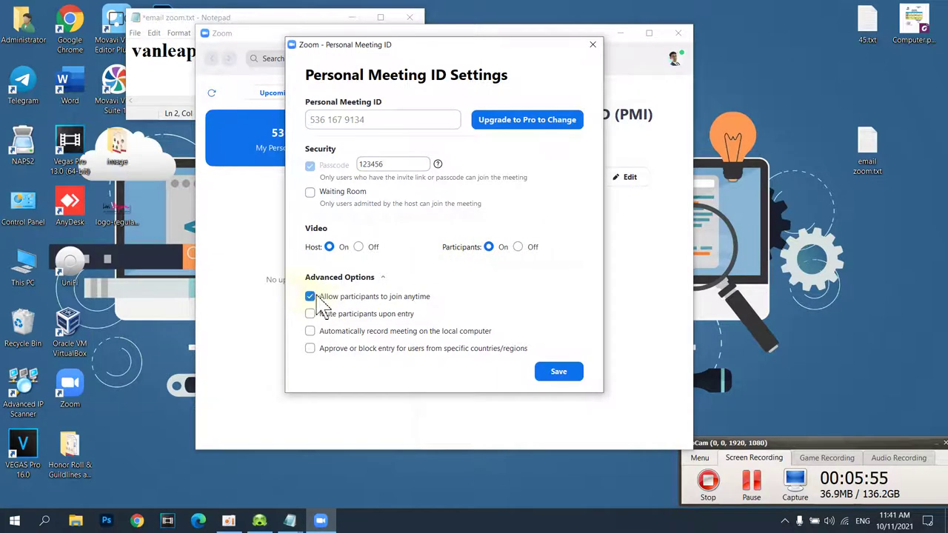
left_click(561, 372)
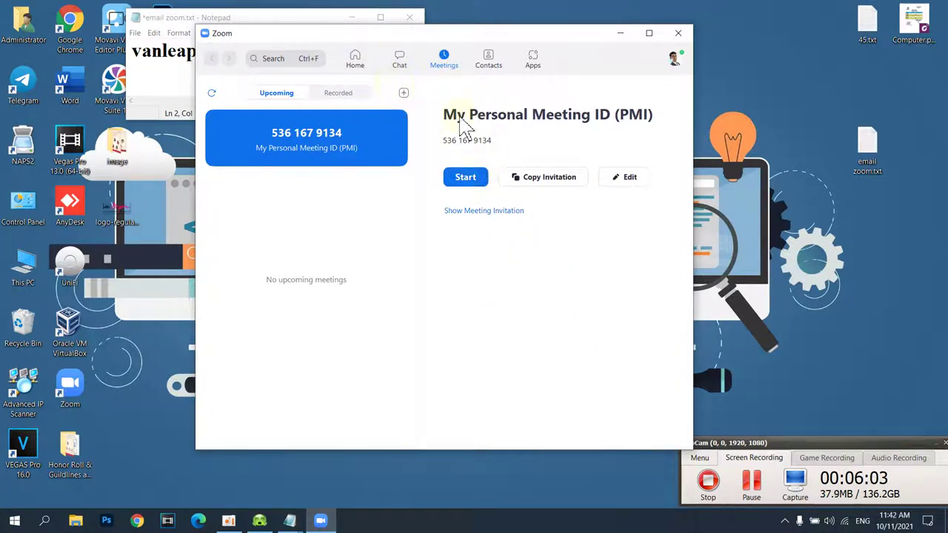
- Switch to Zoom's Home tab
left_click(358, 63)
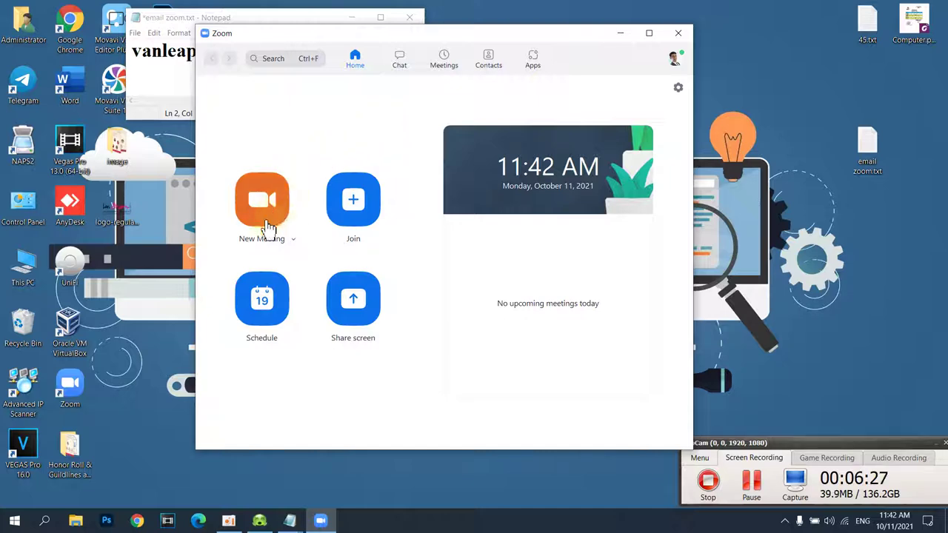
- Turn on Use My Personal Meeting ID (PMI) in the New Meeting options
left_click(293, 240)
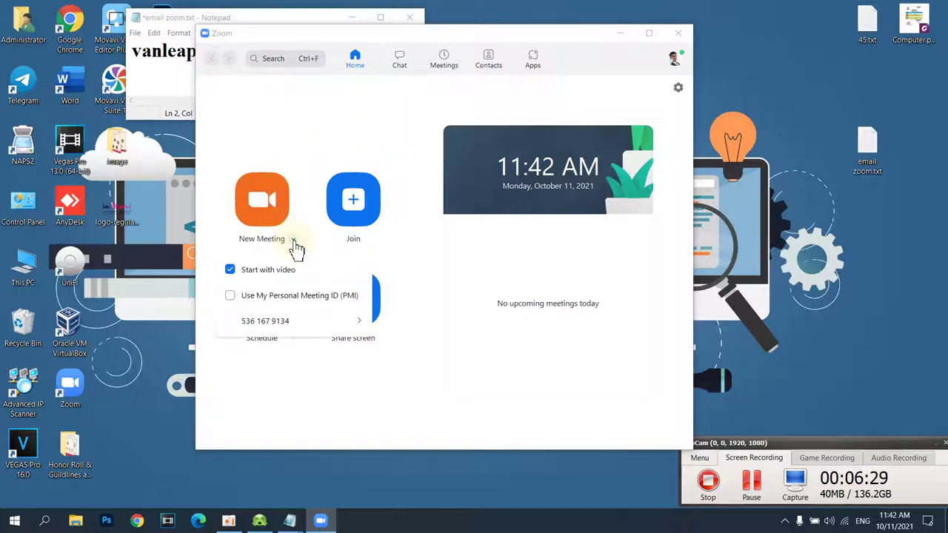
left_click(293, 240)
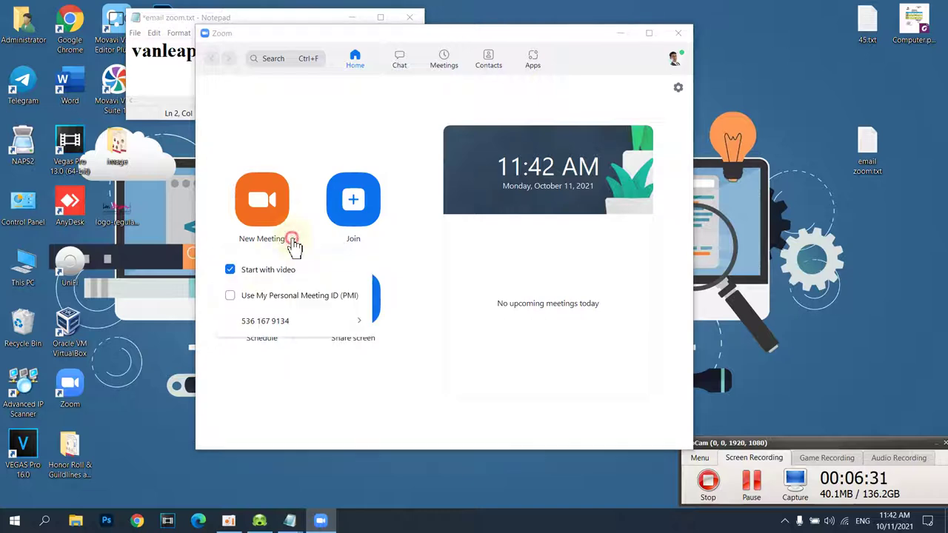
left_click(294, 241)
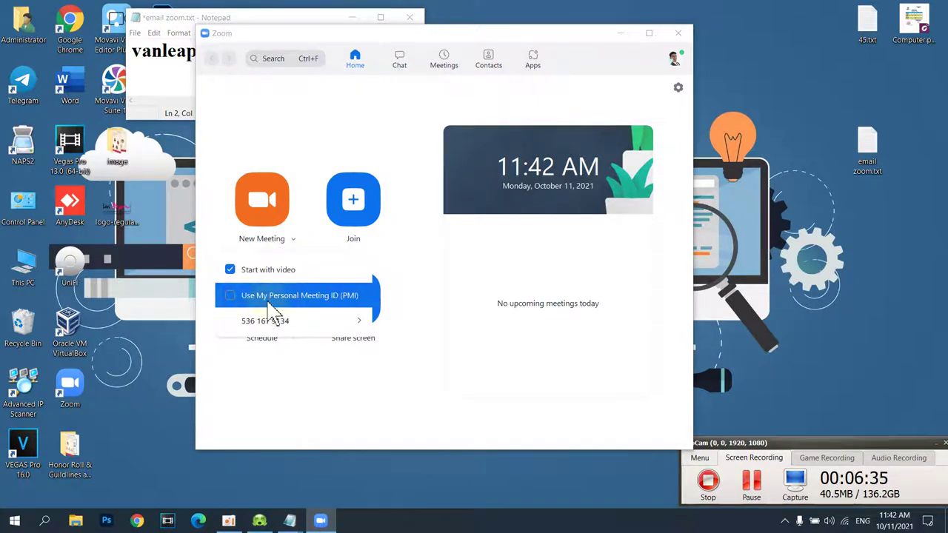
left_click(230, 295)
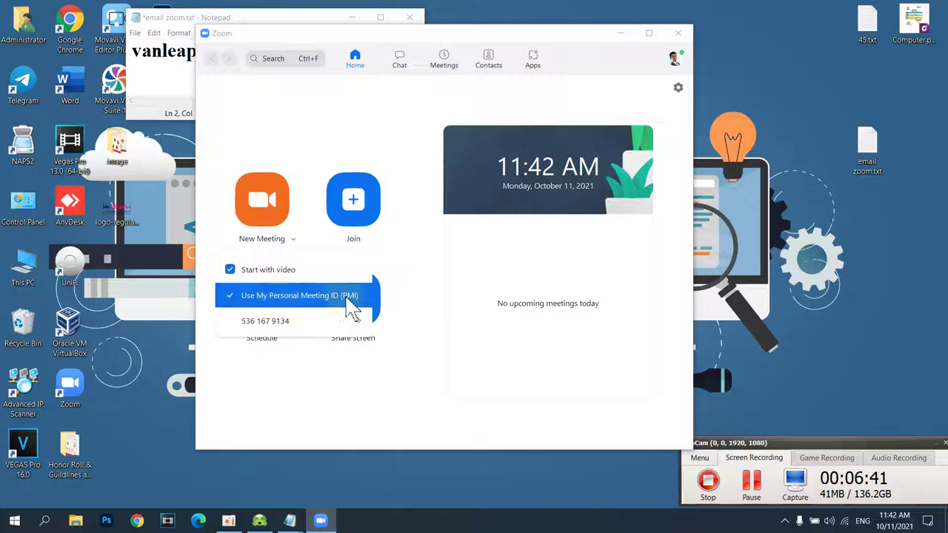
mouse_move(305, 330)
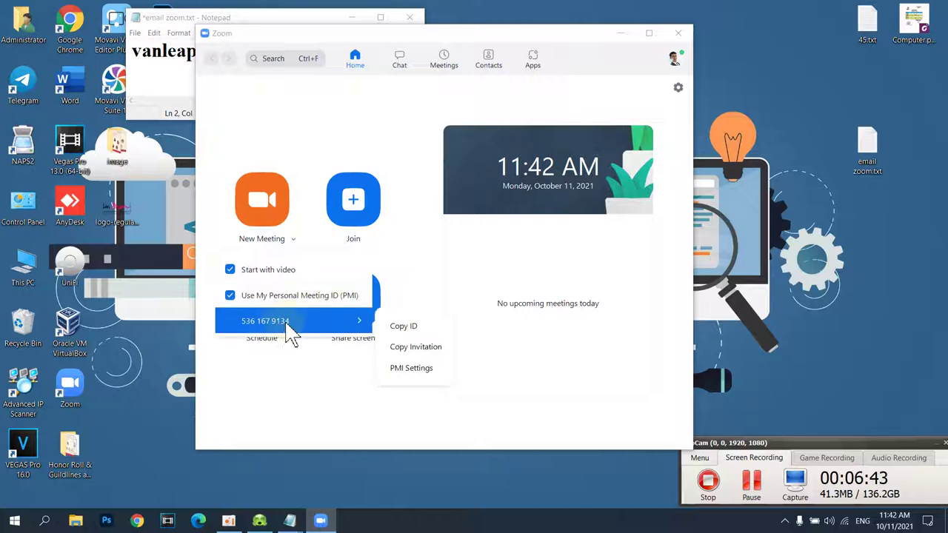
left_click(311, 244)
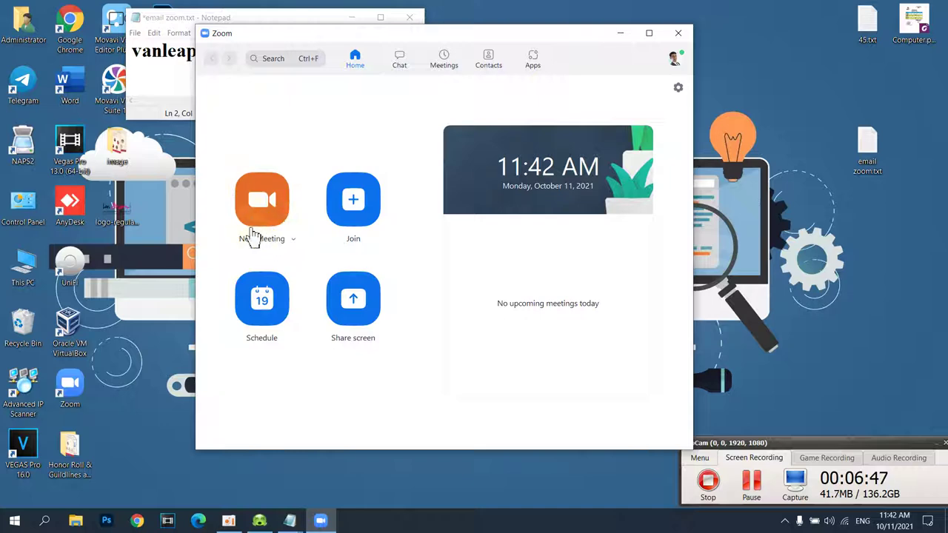
- Recheck the New Meeting options from Home, then go to the Meetings page
left_click(443, 63)
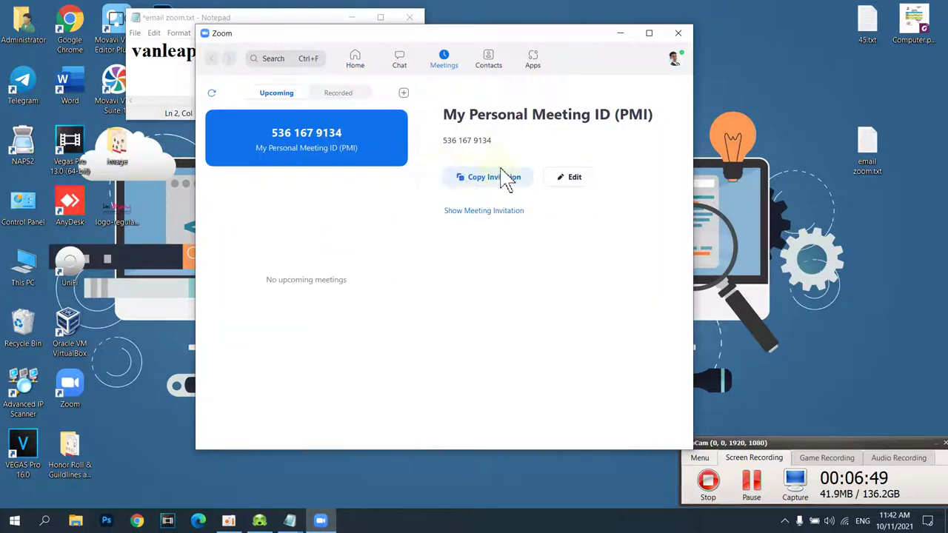
left_click(442, 61)
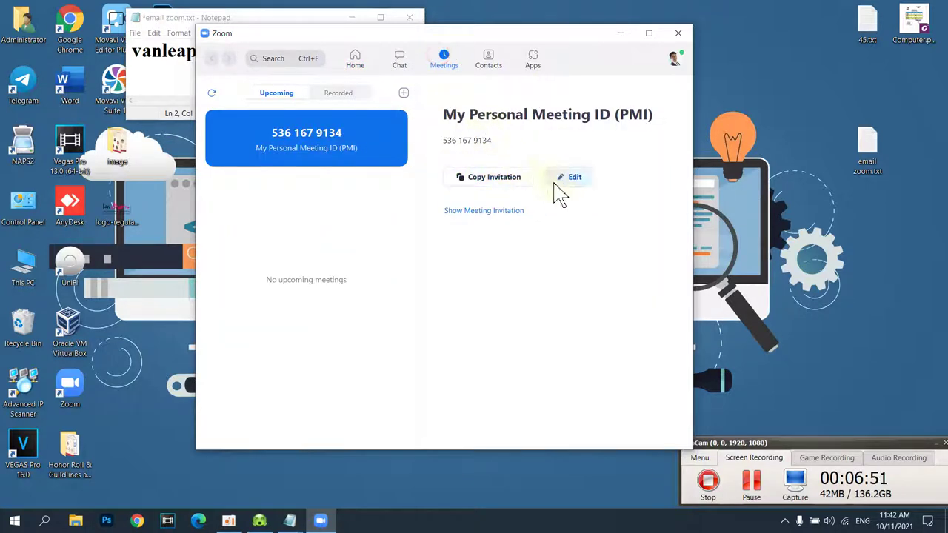
left_click(356, 61)
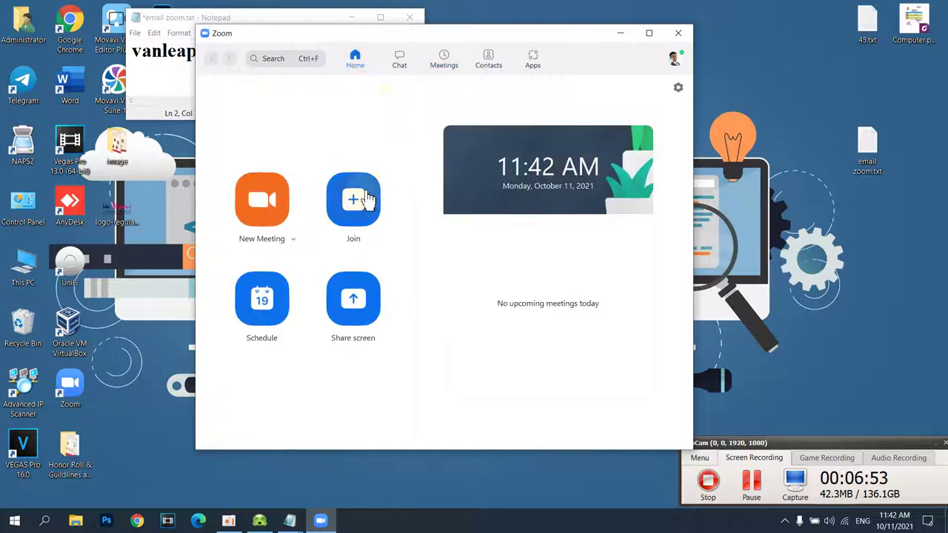
left_click(291, 240)
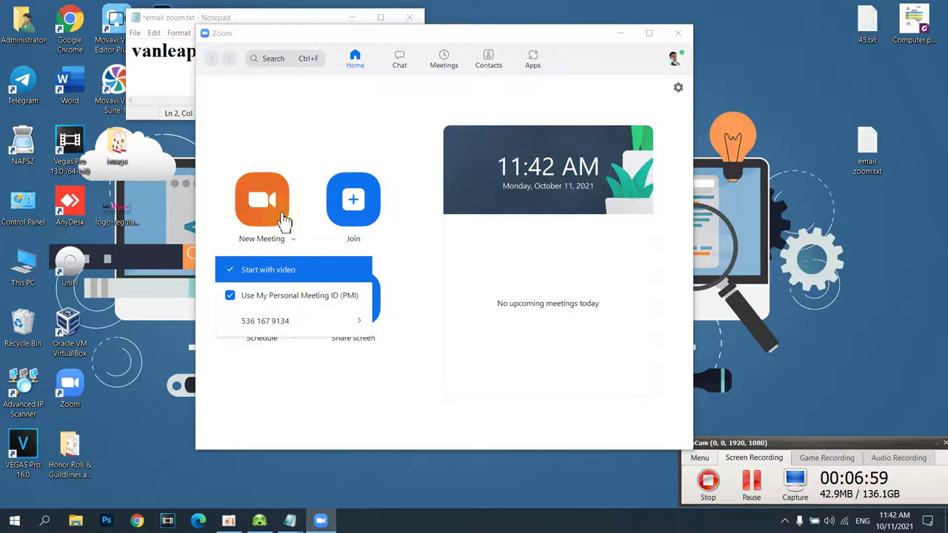
left_click(307, 195)
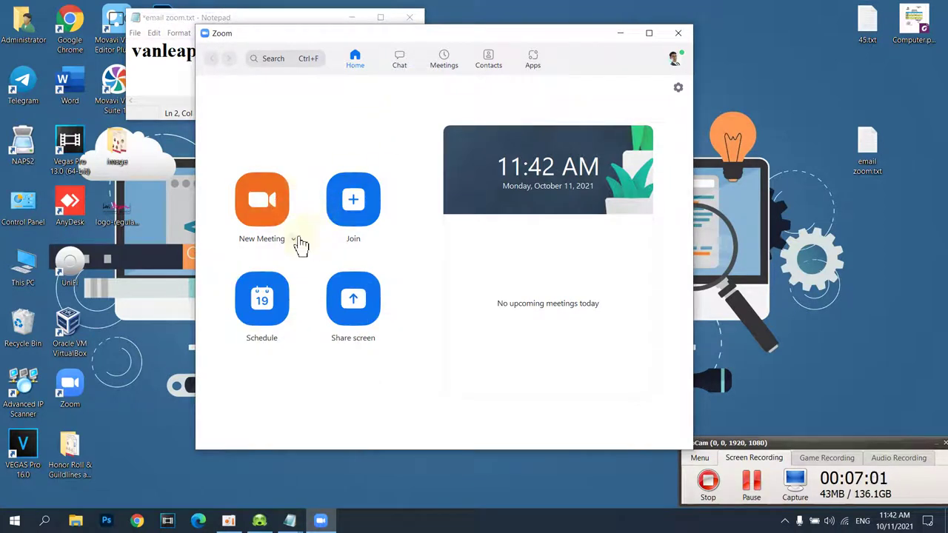
left_click(294, 238)
left_click(315, 167)
left_click(444, 60)
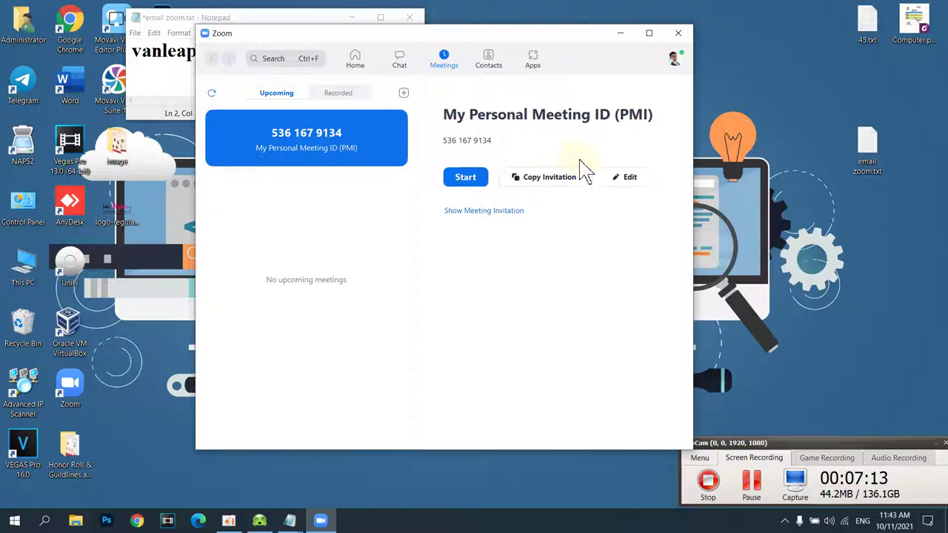
- Choose My Profile from the avatar menu to open the web portal, then move and minimise Zoom
left_click(675, 59)
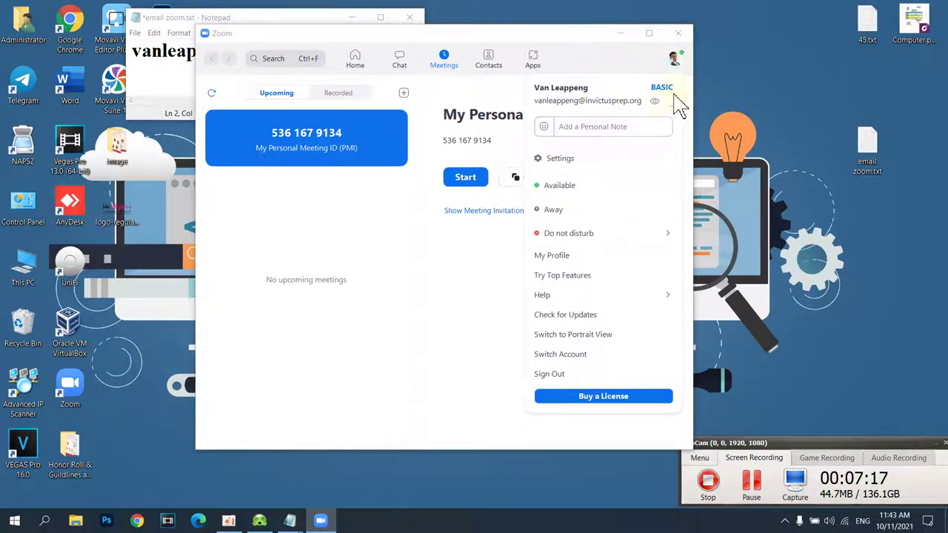
left_click(639, 72)
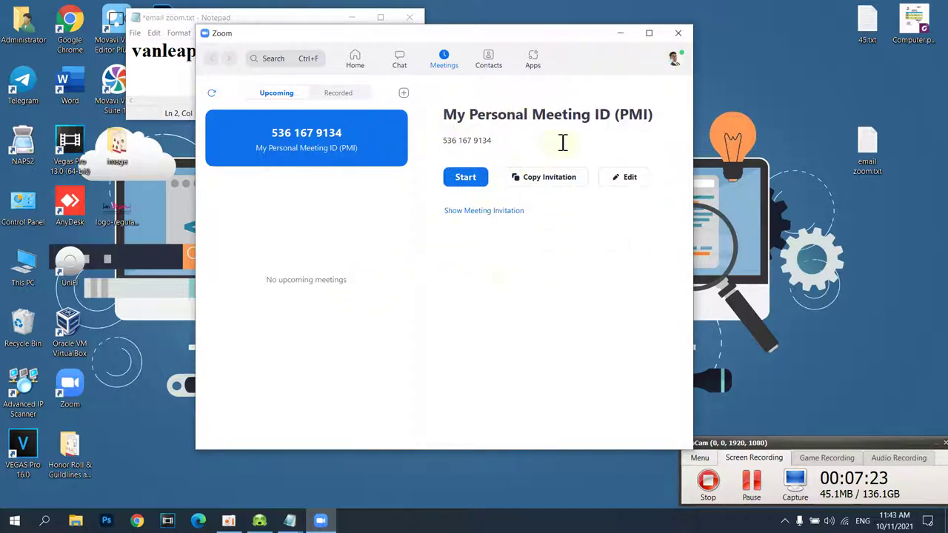
left_click(672, 63)
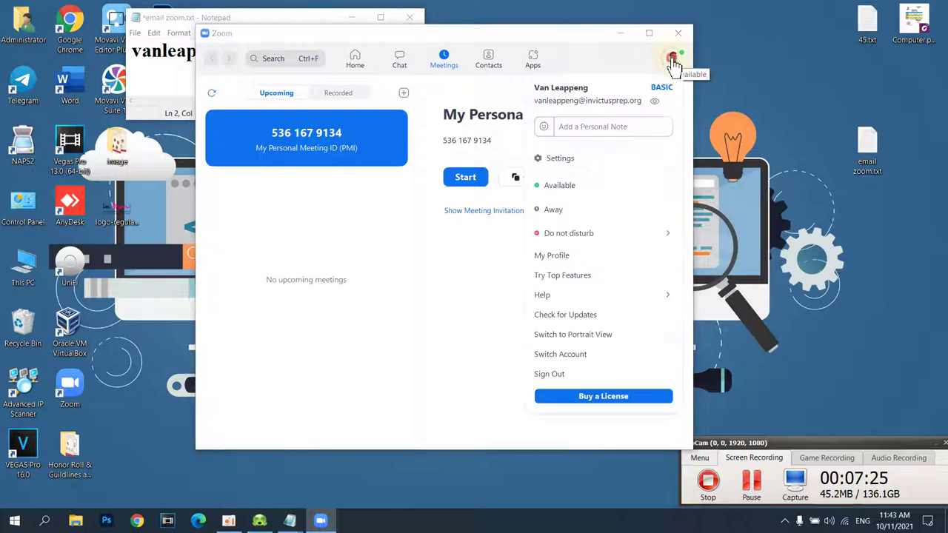
left_click(575, 256)
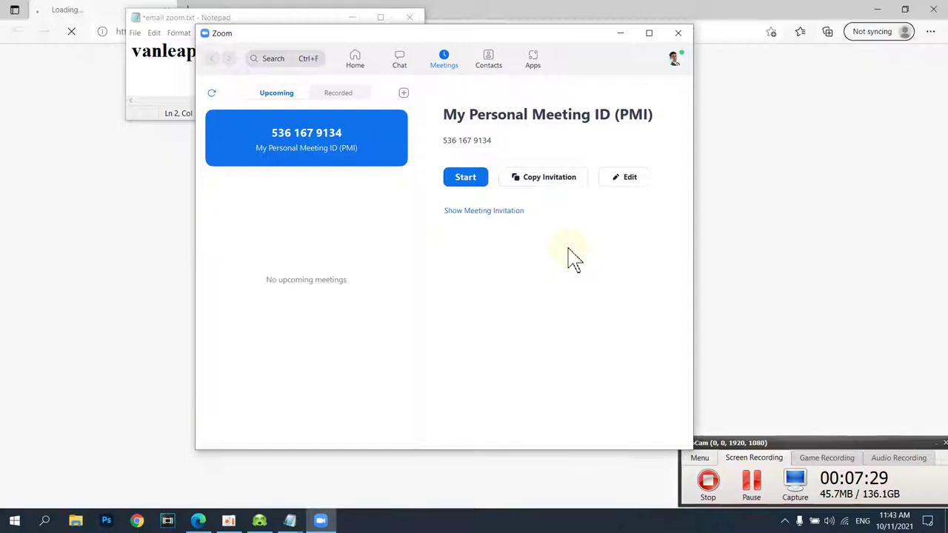
left_click_drag(548, 32, 500, 155)
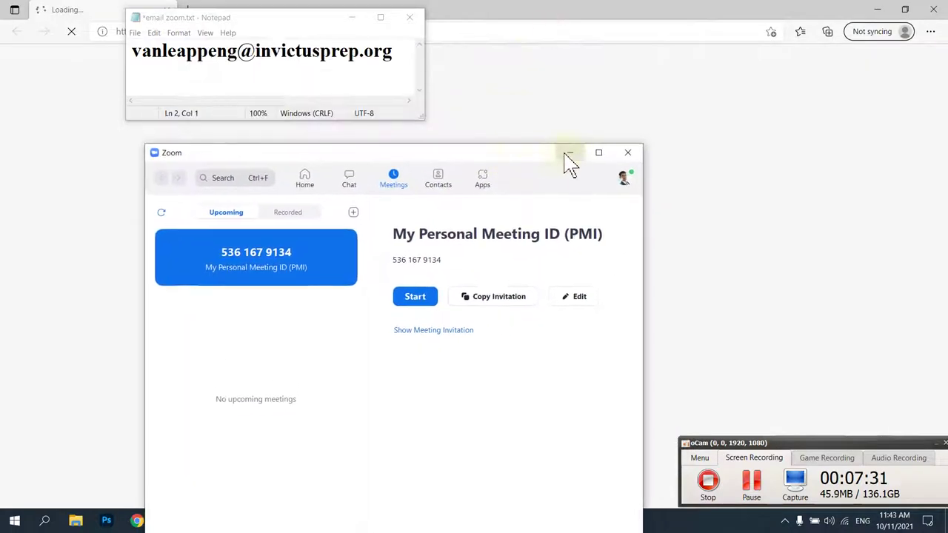
left_click(570, 153)
- Hide the note and clear the wrong saved address from the Email Address field
left_click(353, 18)
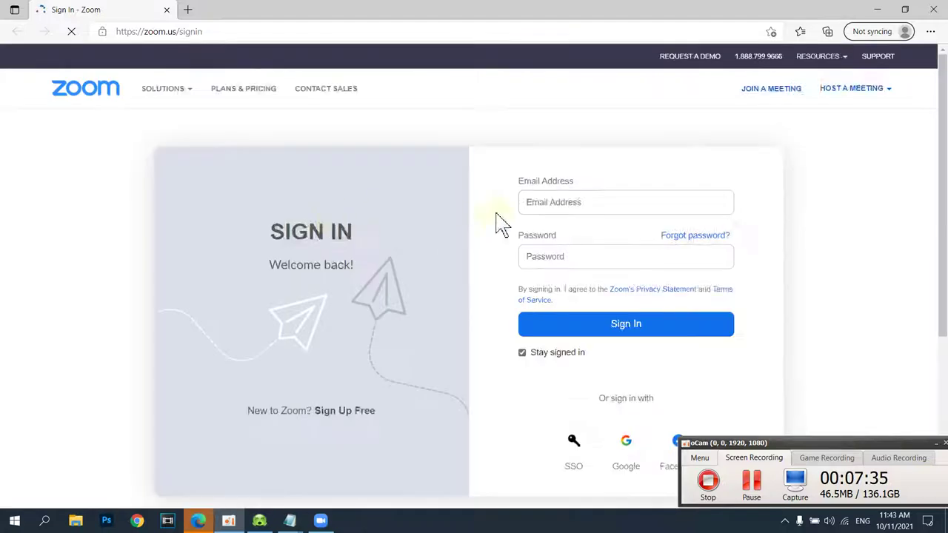
left_click(543, 202)
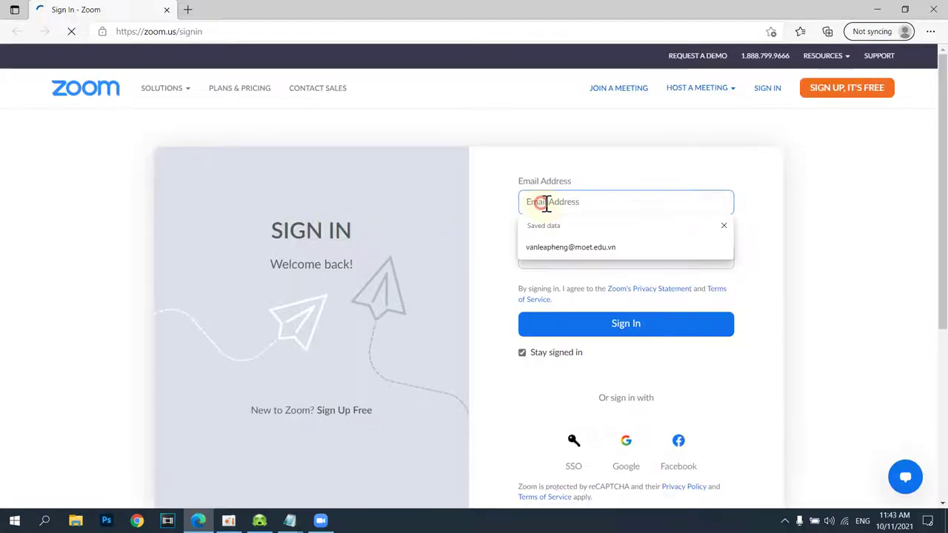
left_click(572, 252)
left_click_drag(635, 207, 504, 211)
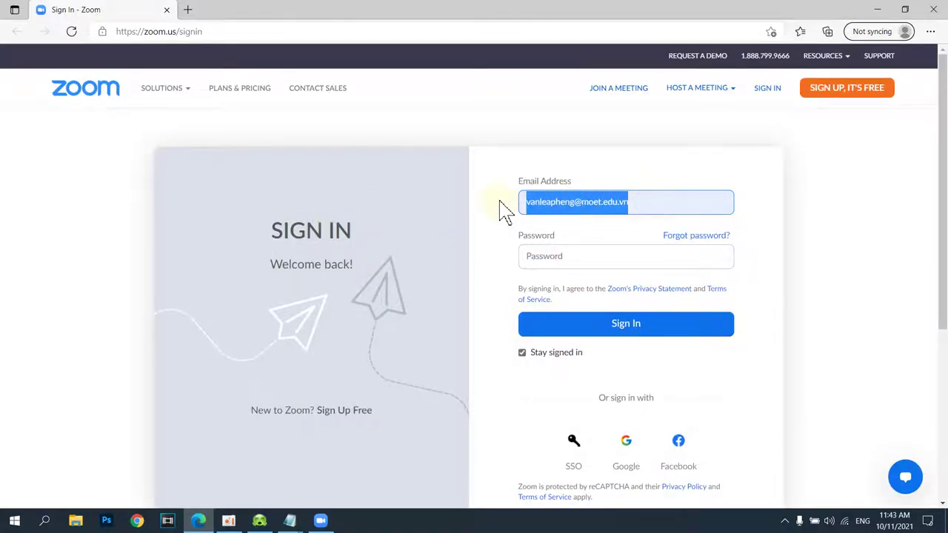
key("BackSpace")
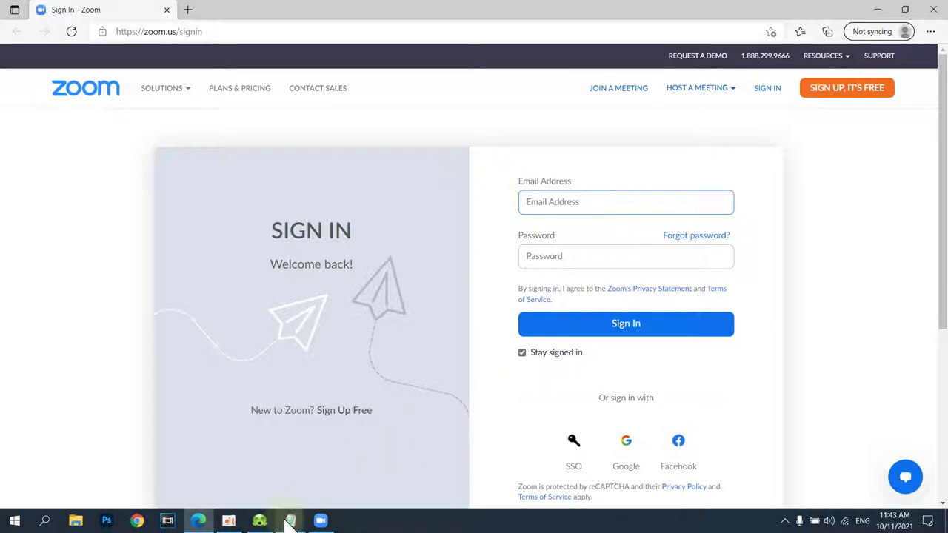
- Paste the work e-mail from the note, enter the account password, and sign in
mouse_move(290, 520)
left_click(343, 467)
left_click_drag(403, 60, 84, 76)
key("ctrl+c")
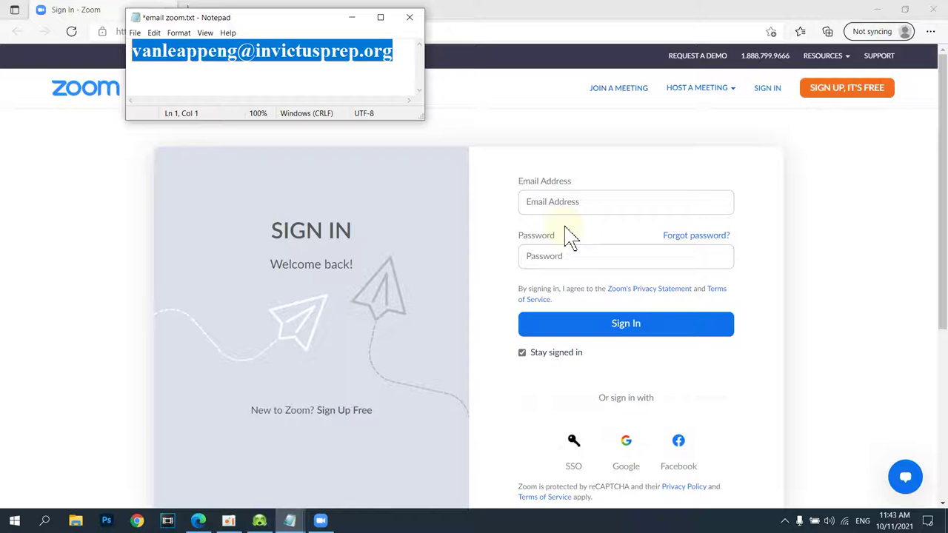
left_click(572, 203)
key("ctrl+v")
left_click(557, 257)
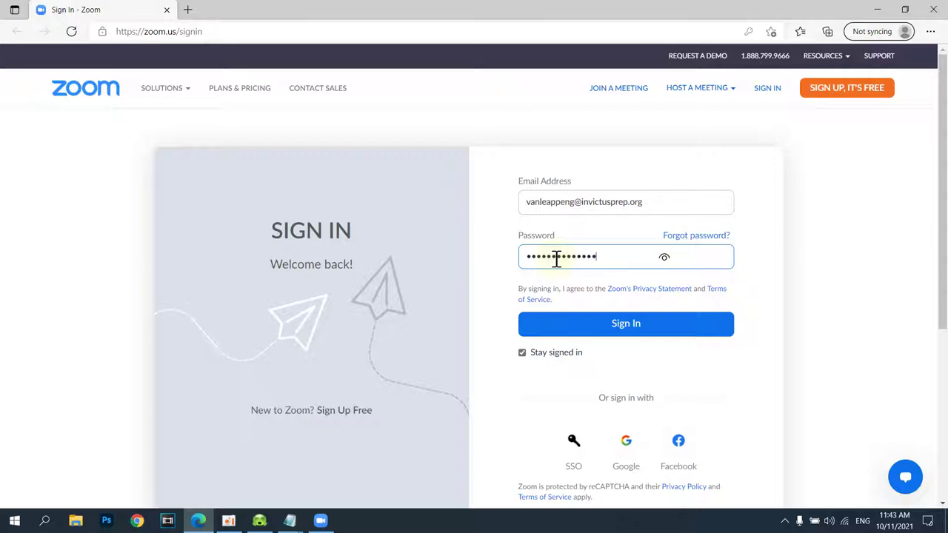
left_click(620, 324)
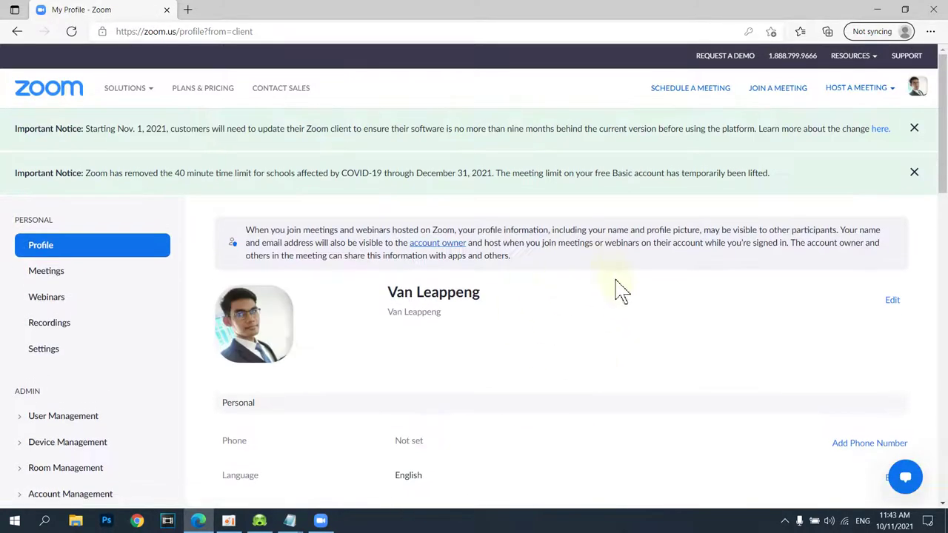
scroll(449, 311, "down", 2)
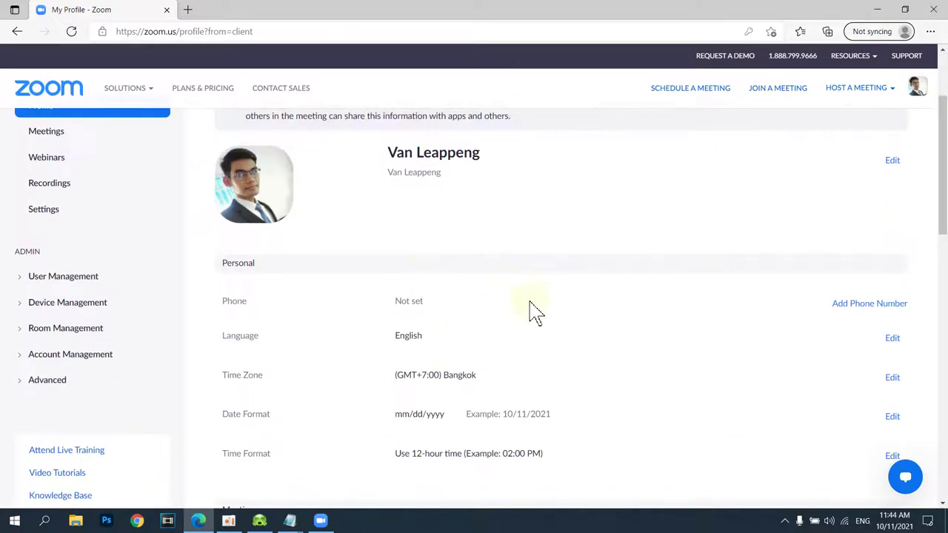
scroll(518, 312, "down", 4)
scroll(478, 296, "down", 4)
scroll(500, 289, "up", 5)
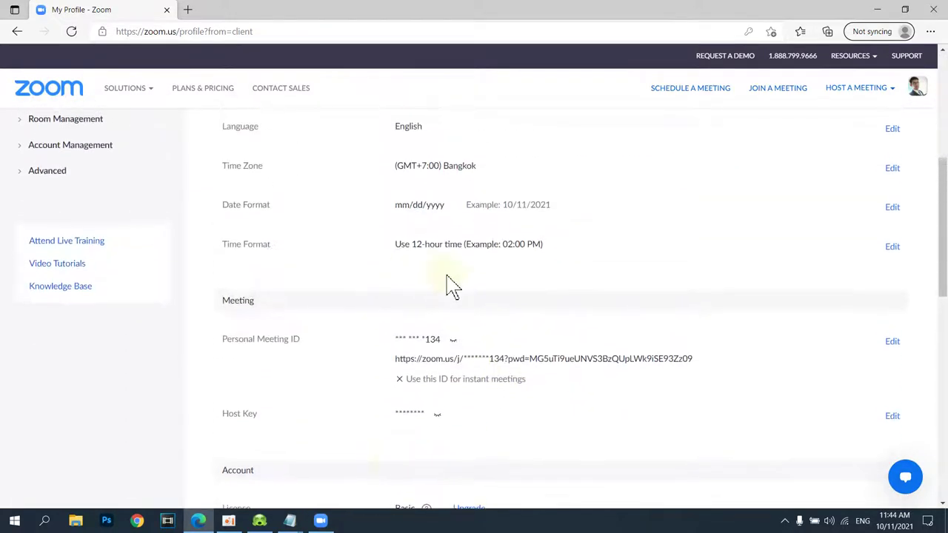
left_click(320, 522)
left_click(568, 153)
scroll(578, 308, "up", 3)
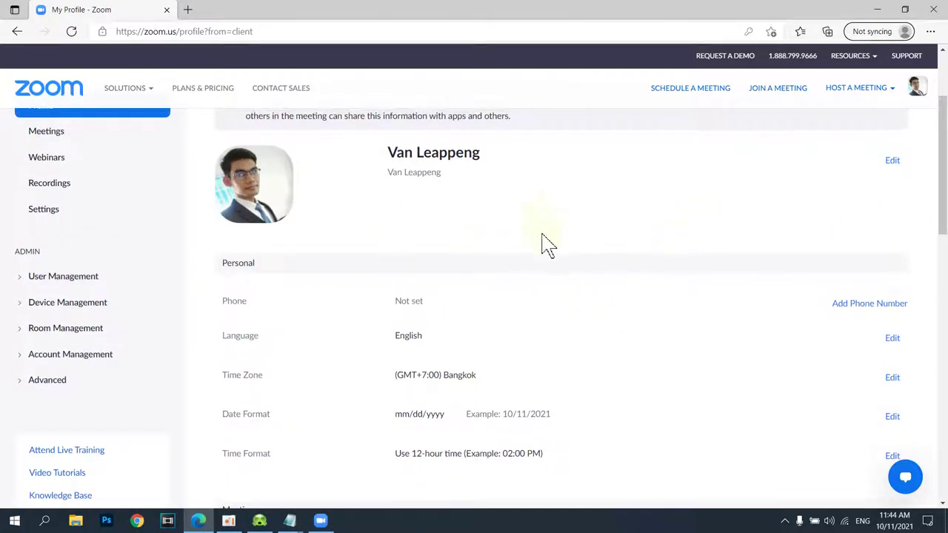
- Start changing the profile picture and browse to the Software (F:) > Photo folder
left_click(267, 194)
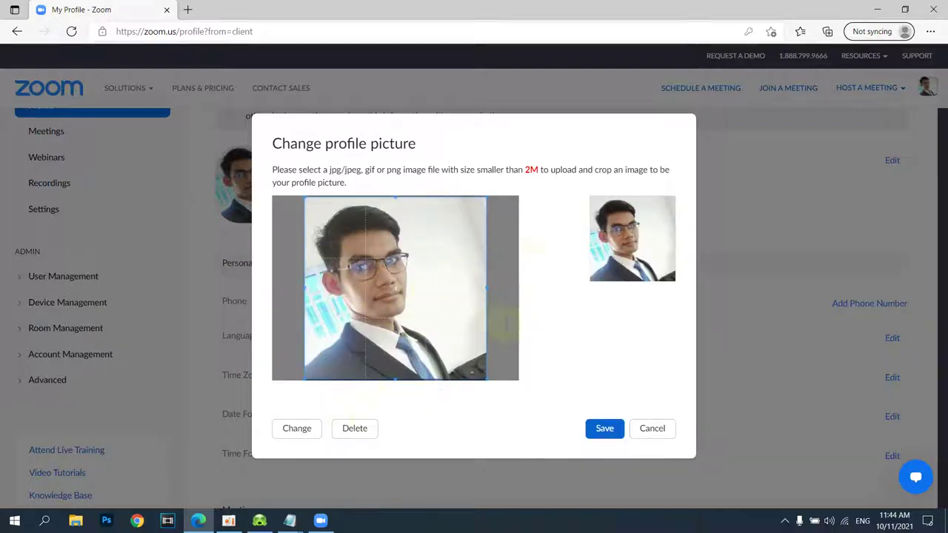
double_click(532, 170)
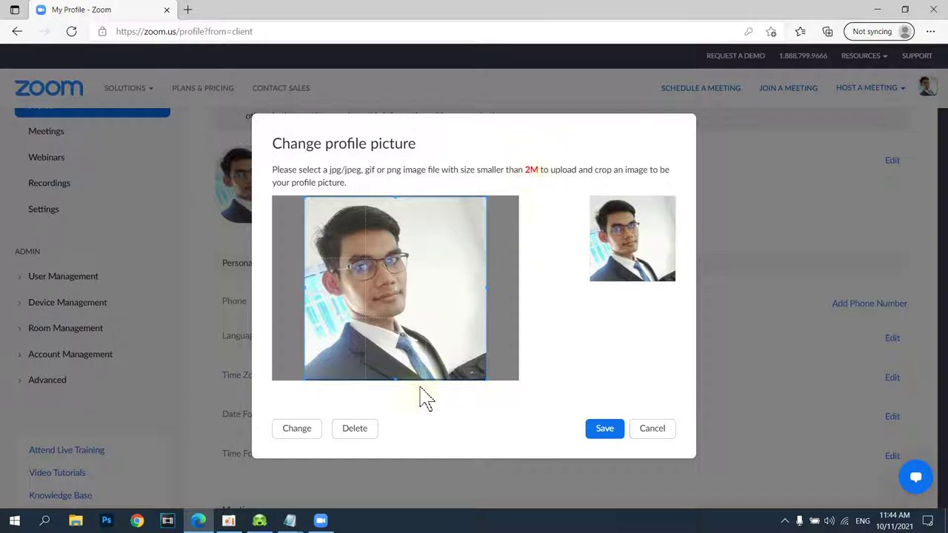
left_click(293, 431)
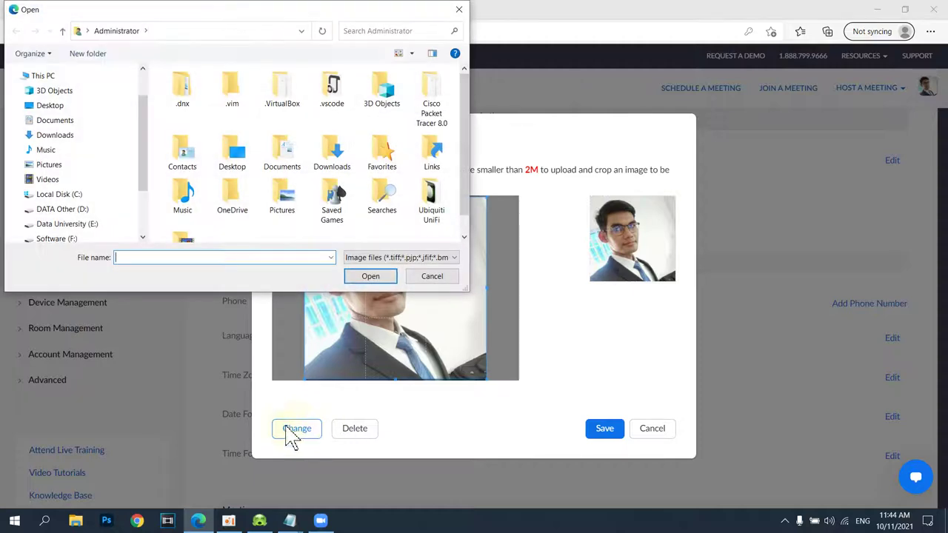
left_click_drag(467, 289, 757, 450)
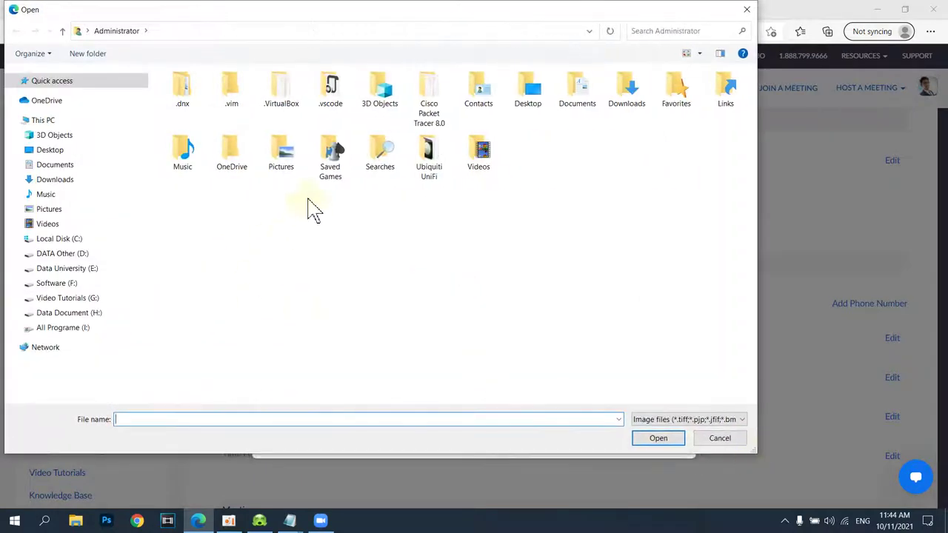
left_click(77, 286)
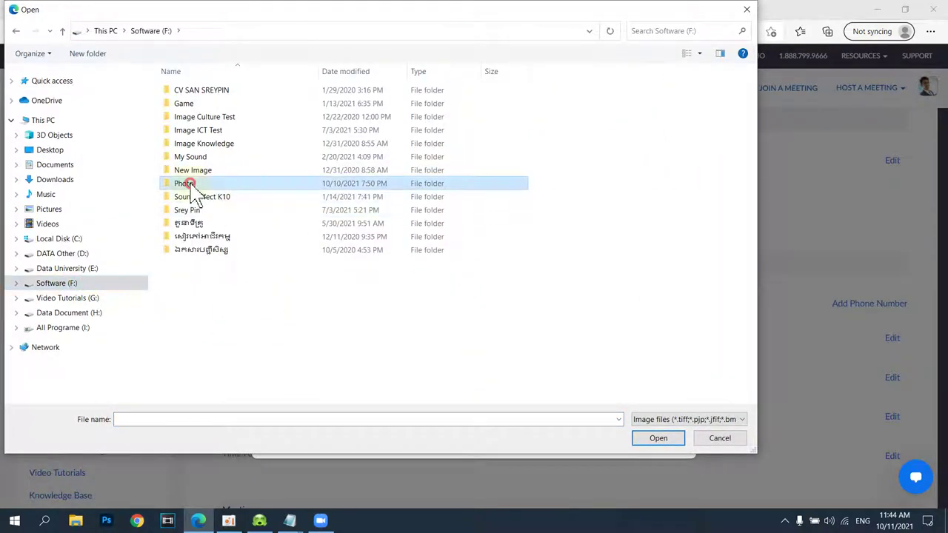
double_click(186, 184)
- Try saving an IMG2020 portrait photo, which is rejected for exceeding the 2M size limit
scroll(440, 258, "down", 10)
scroll(635, 296, "up", 5)
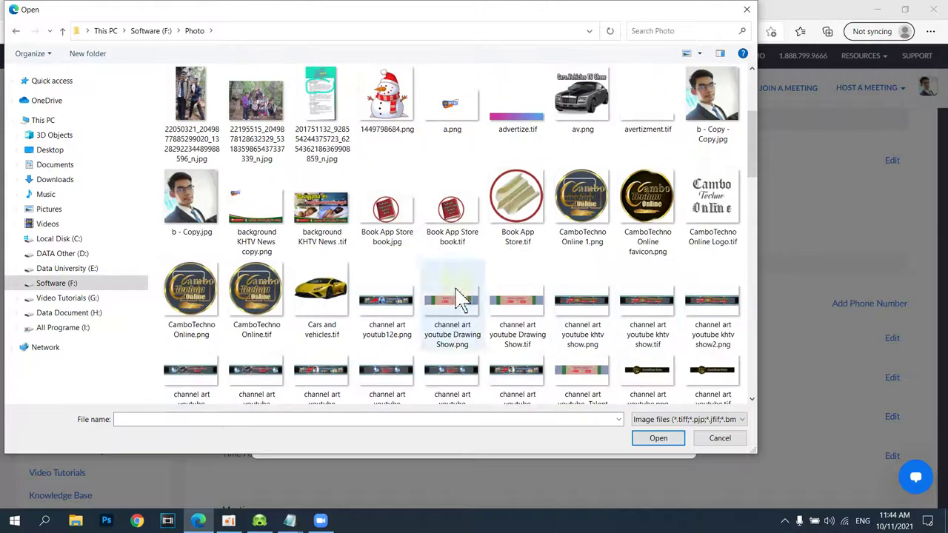
scroll(387, 247, "down", 10)
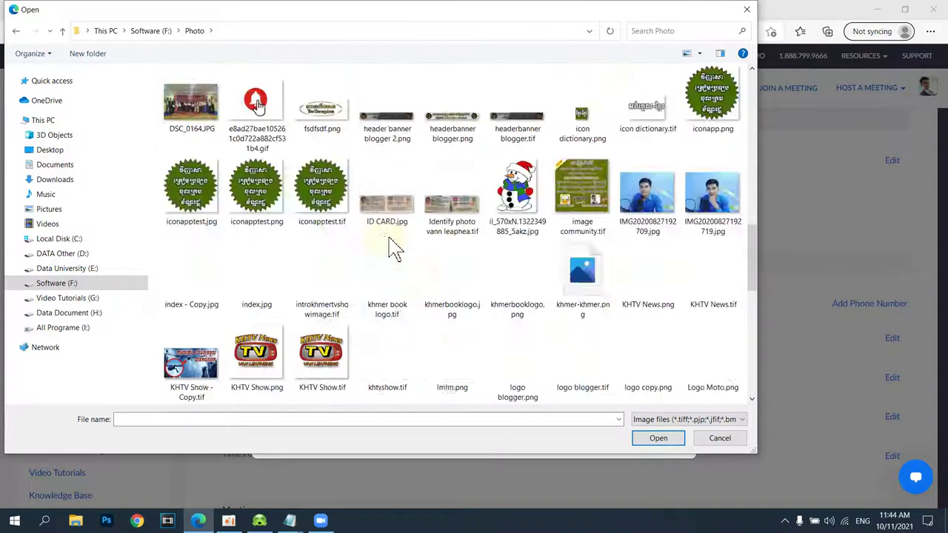
scroll(528, 252, "up", 5)
scroll(603, 222, "down", 3)
double_click(713, 185)
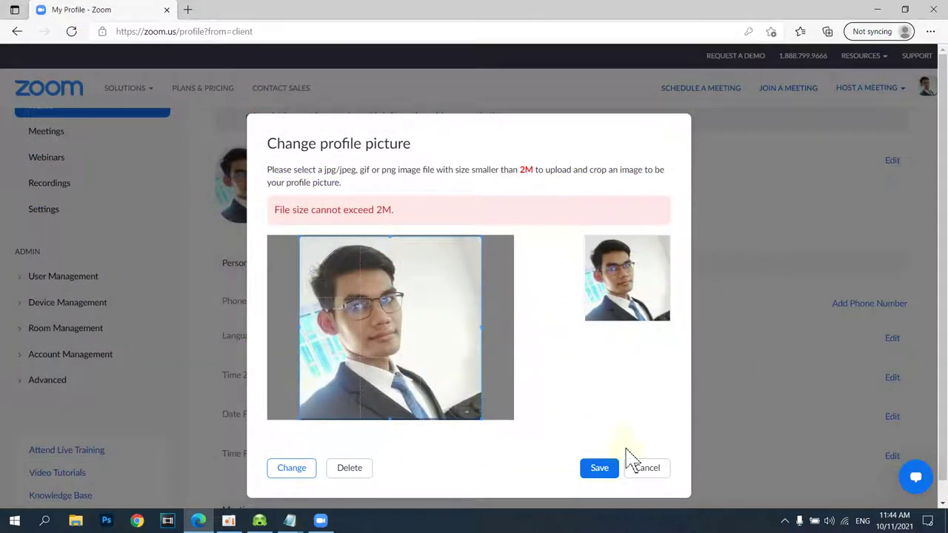
left_click(603, 474)
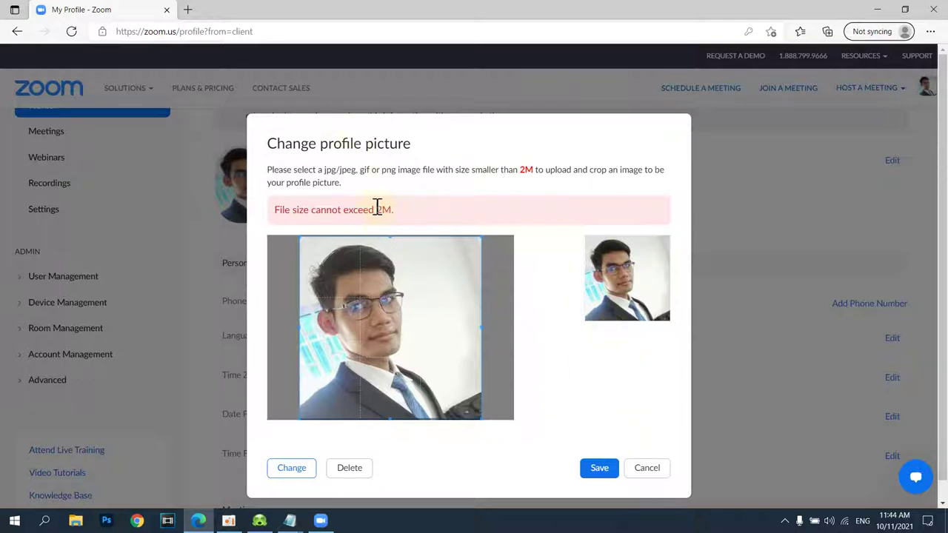
left_click_drag(376, 209, 400, 215)
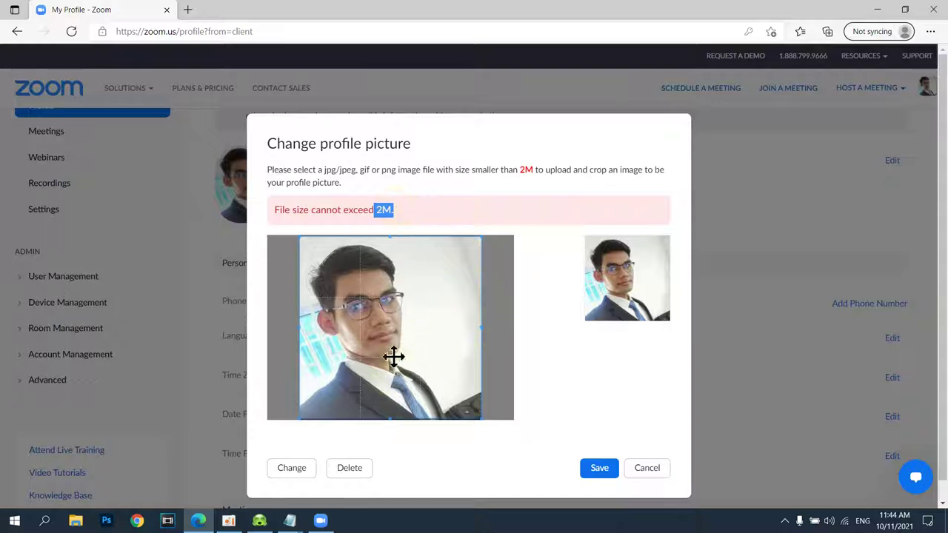
- Pick the 18620370 white-shirt portrait, frame the face in the crop box, save, and close the browser
left_click(300, 472)
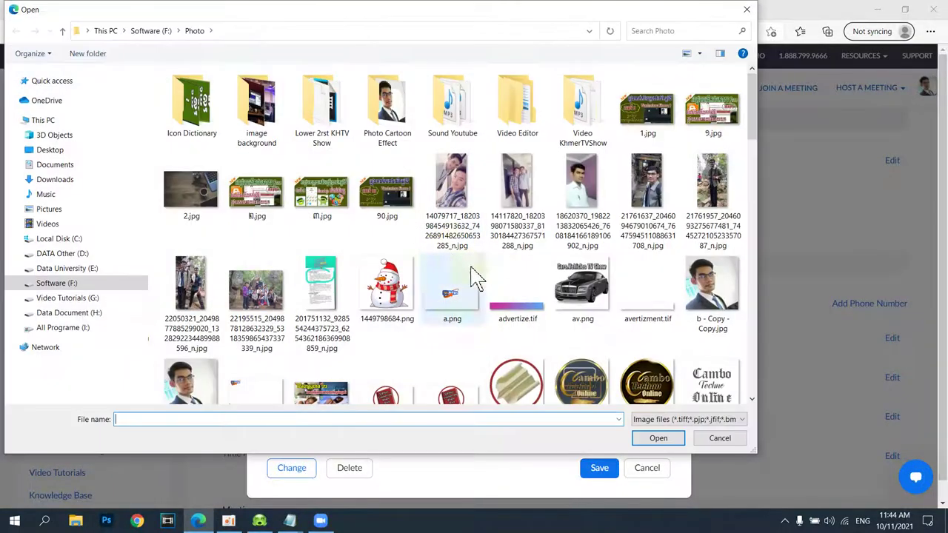
double_click(582, 195)
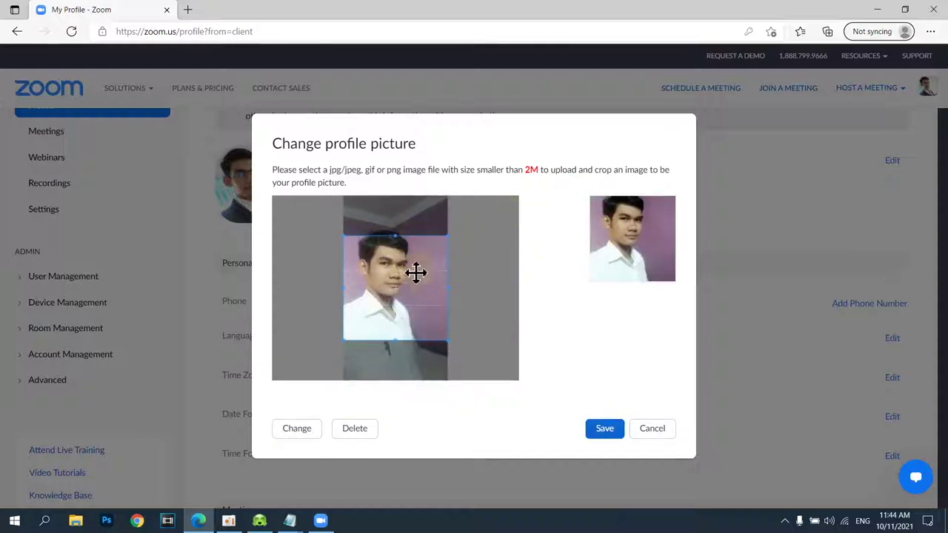
left_click_drag(413, 289, 409, 288)
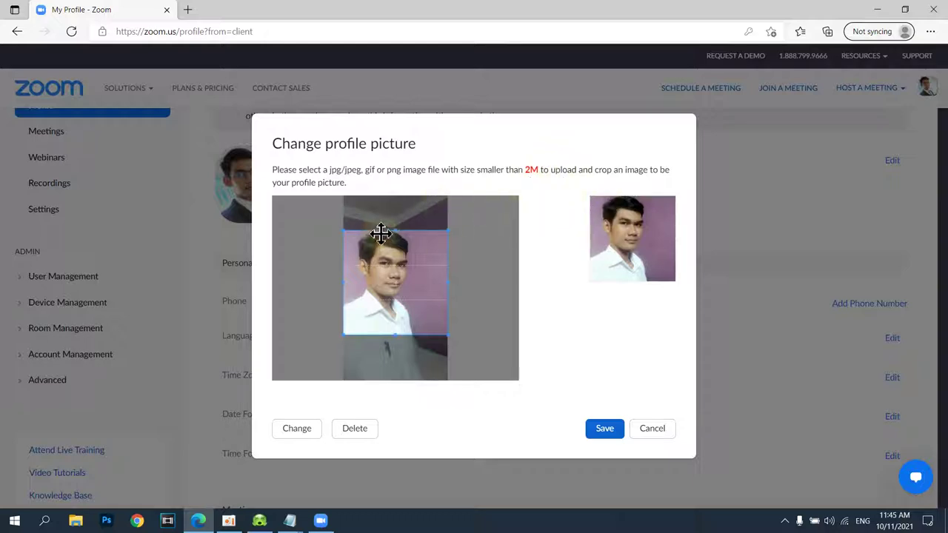
left_click(603, 430)
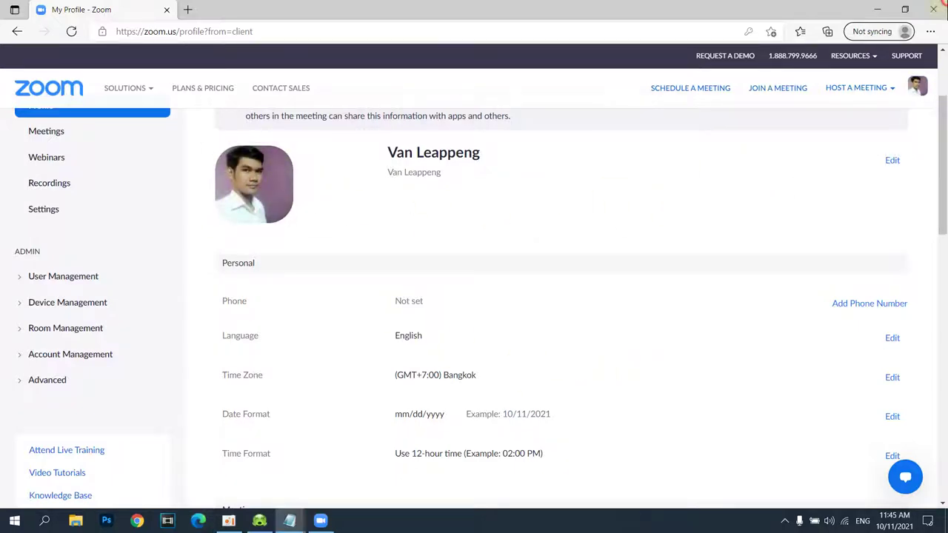
left_click(934, 10)
right_click(585, 70)
- Open and maximise the Zoom client, and view the profile menu showing the new picture
left_click(615, 105)
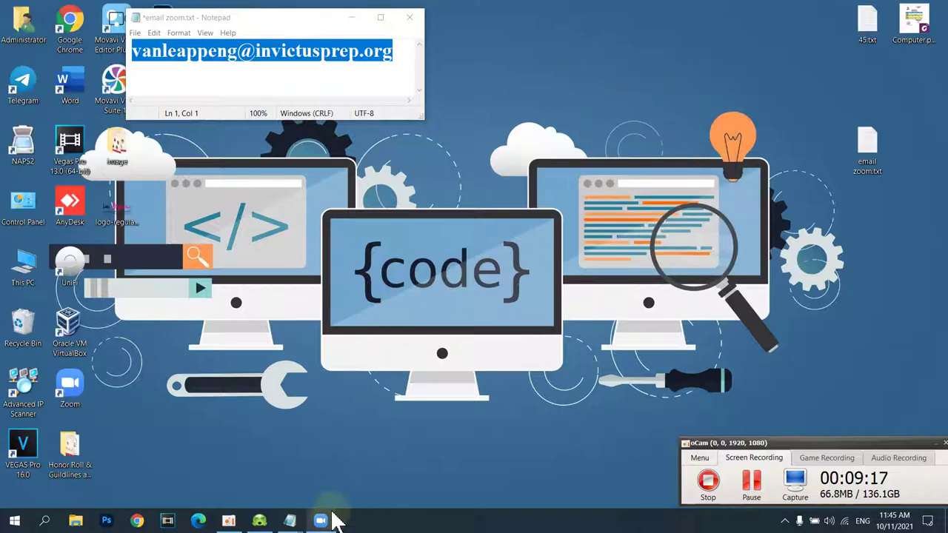
left_click(320, 521)
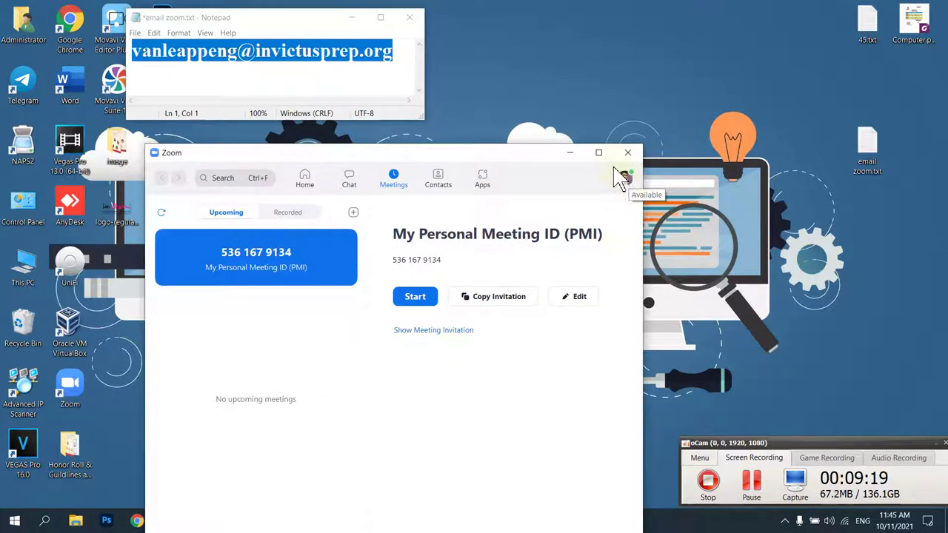
left_click(599, 151)
left_click(926, 35)
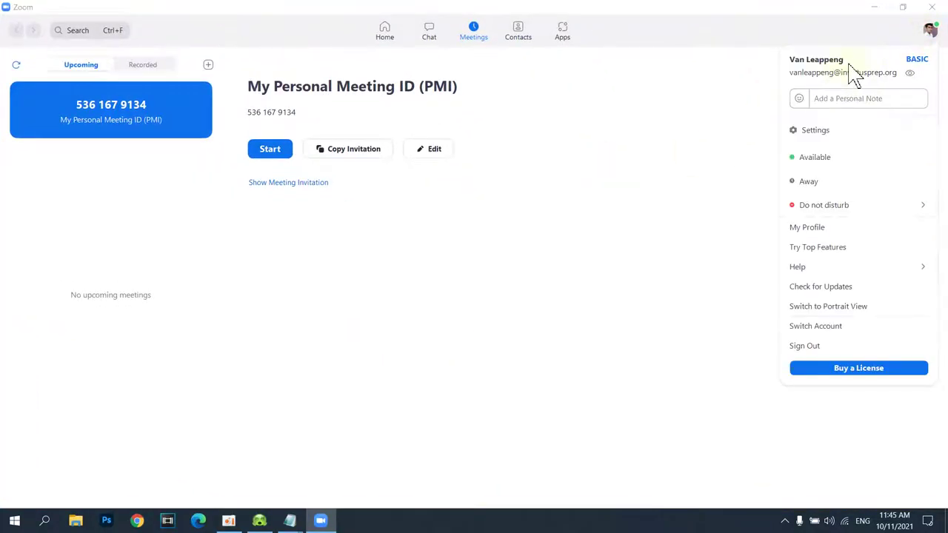
left_click(714, 141)
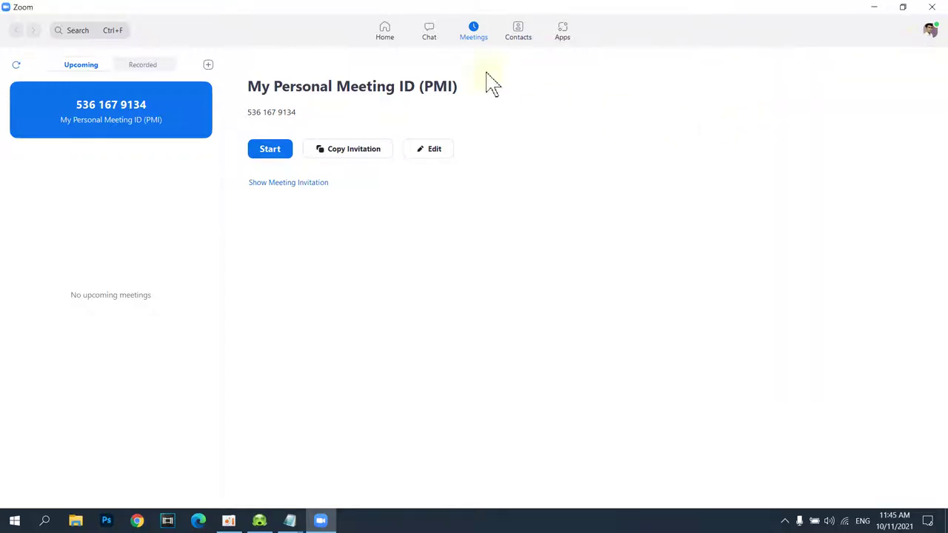
- Restore and reposition the Zoom window, recheck the profile menu, then minimise Zoom
left_click(902, 6)
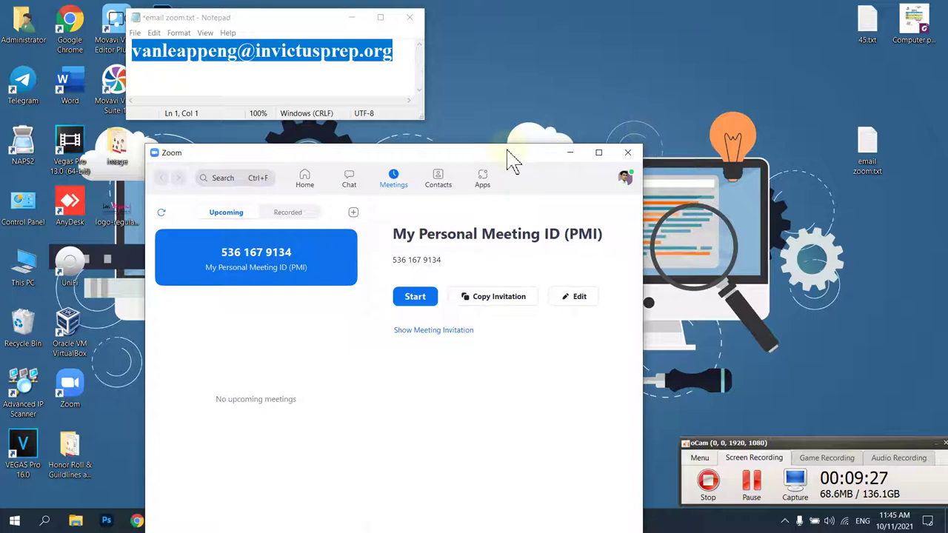
left_click_drag(508, 159, 542, 81)
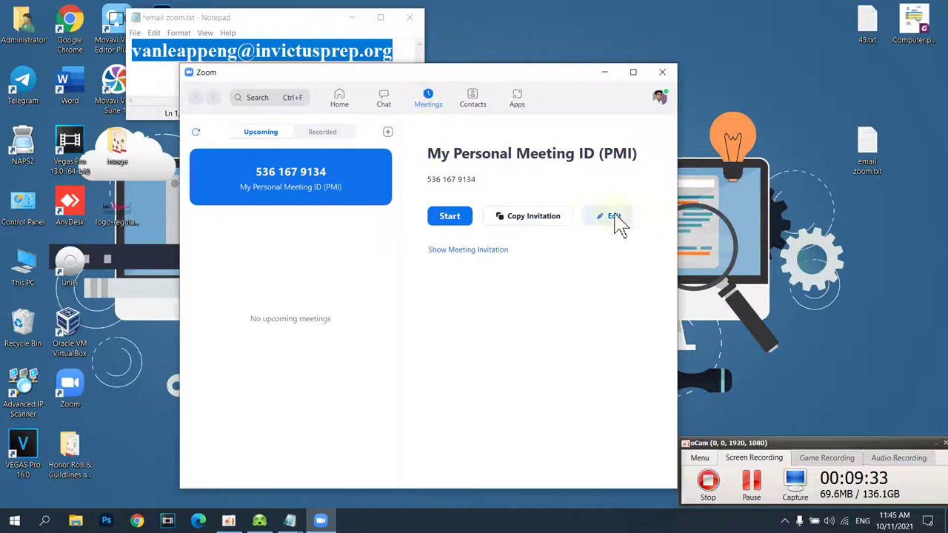
right_click(739, 66)
left_click(702, 107)
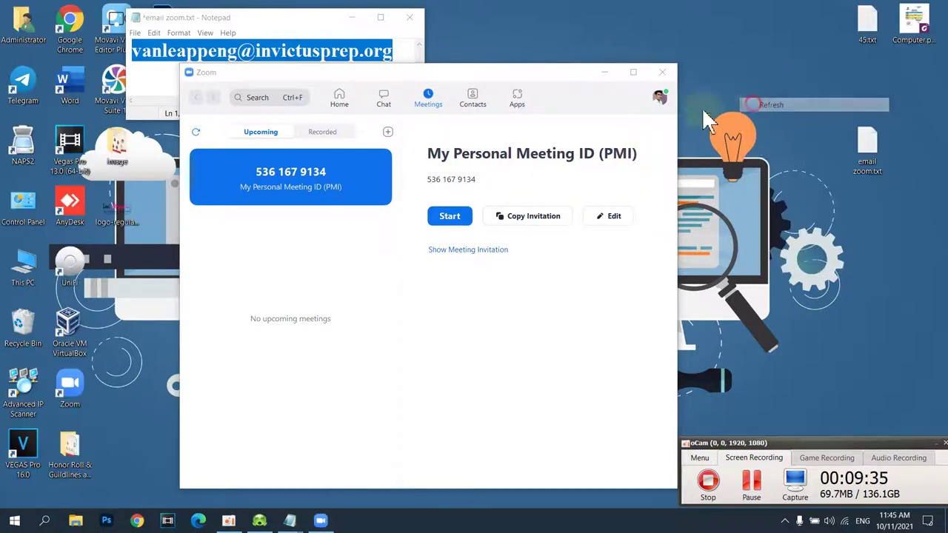
left_click(661, 102)
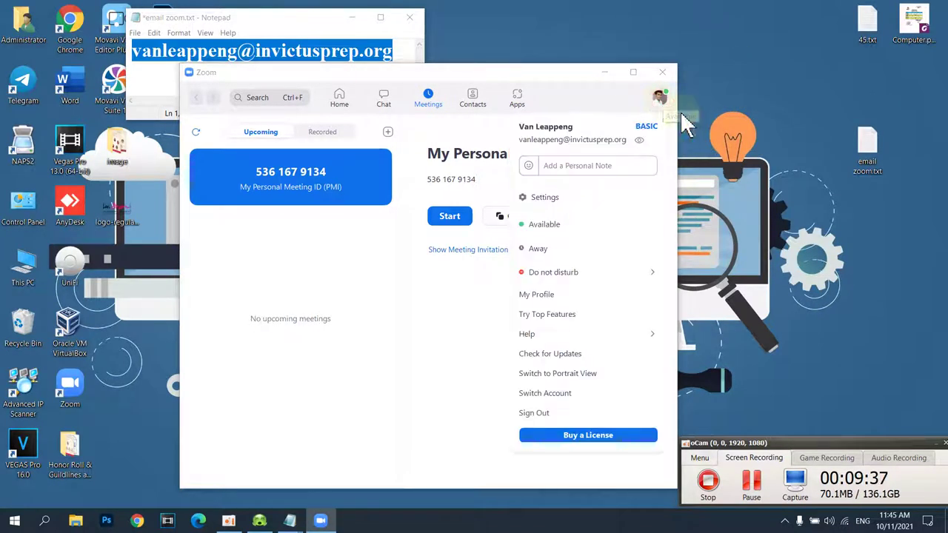
left_click(578, 112)
left_click_drag(555, 74, 607, 66)
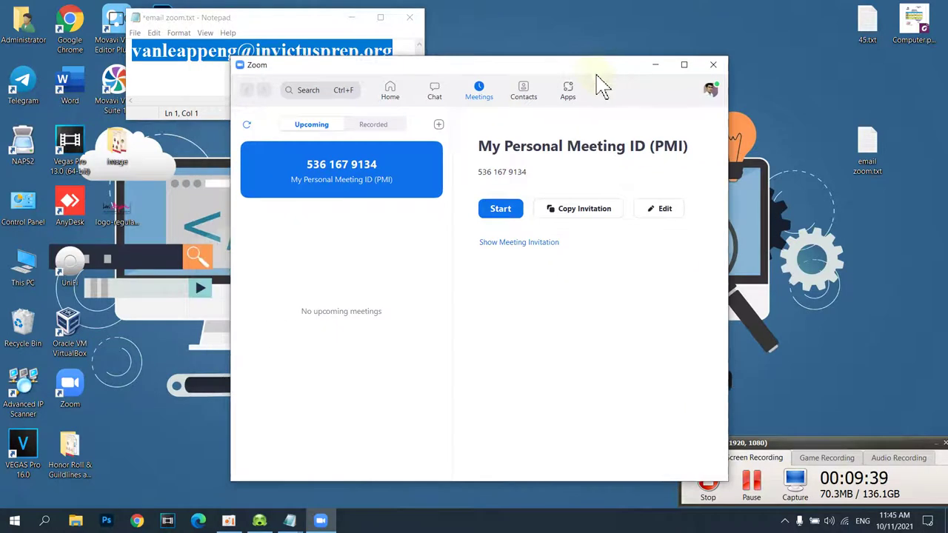
left_click(656, 66)
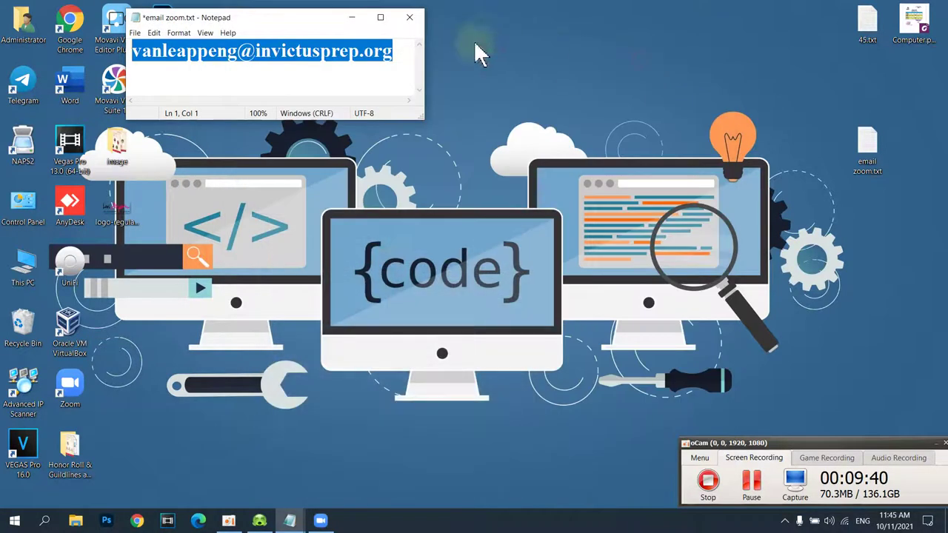
- Minimise the email zoom.txt note and refresh the desktop three times
left_click(351, 17)
right_click(531, 83)
left_click(556, 122)
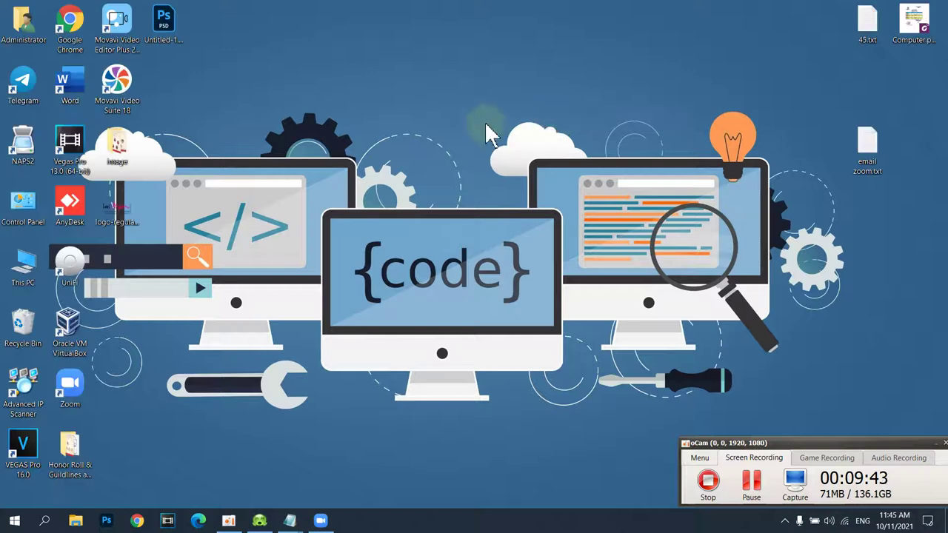
right_click(476, 106)
left_click(499, 146)
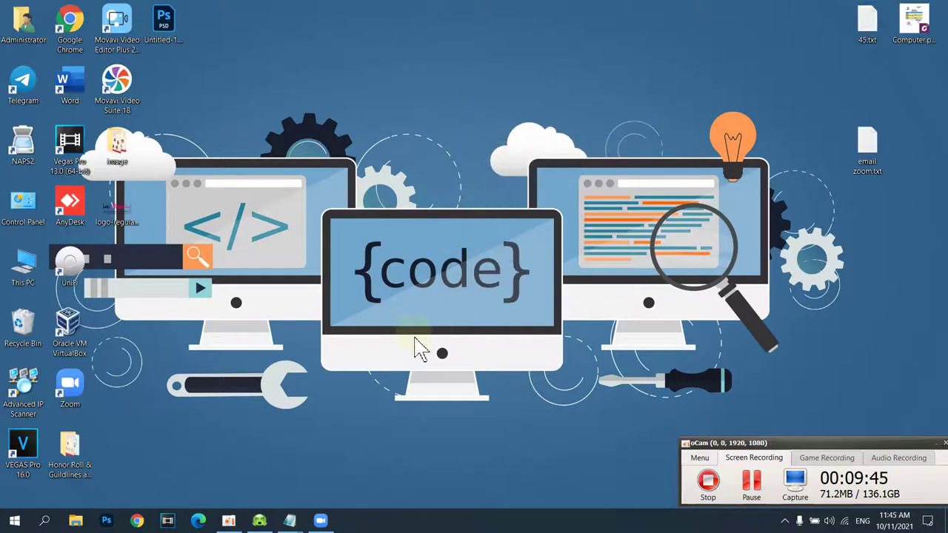
right_click(353, 154)
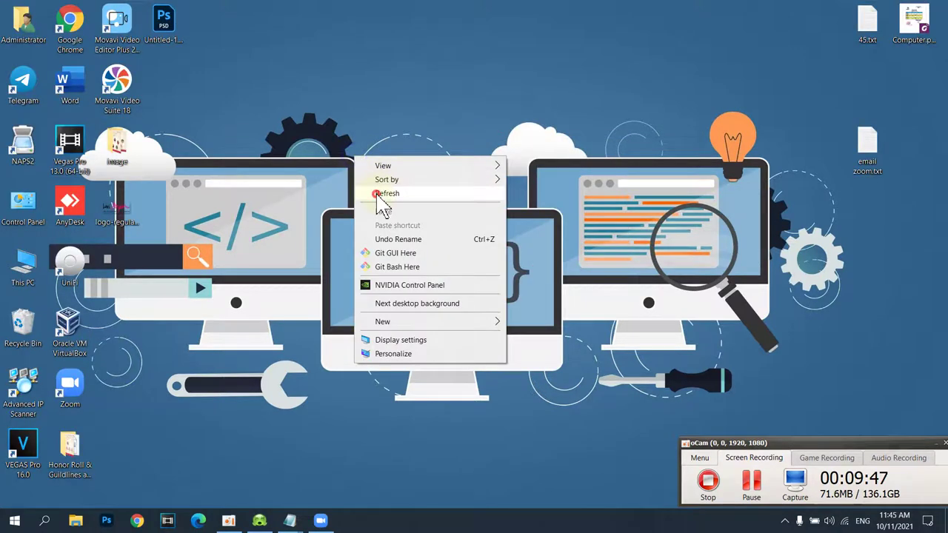
left_click(378, 195)
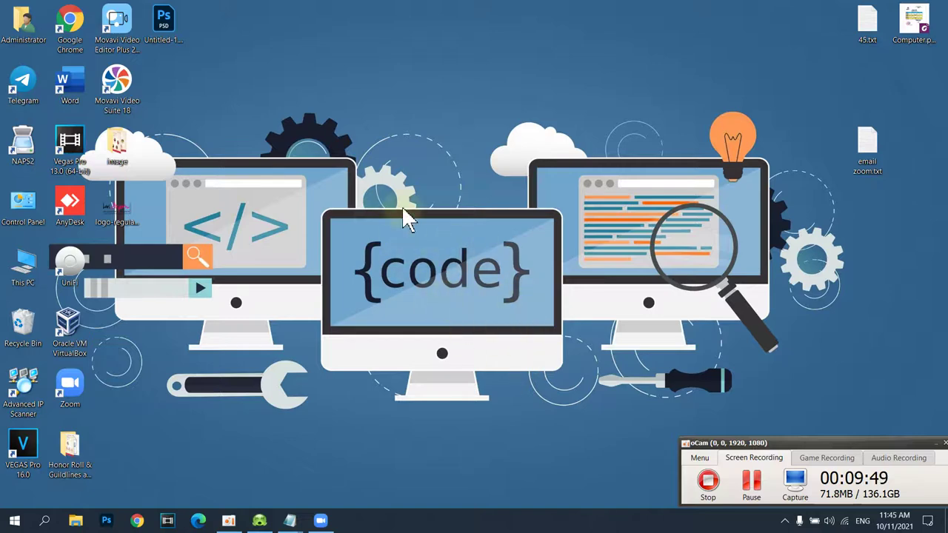